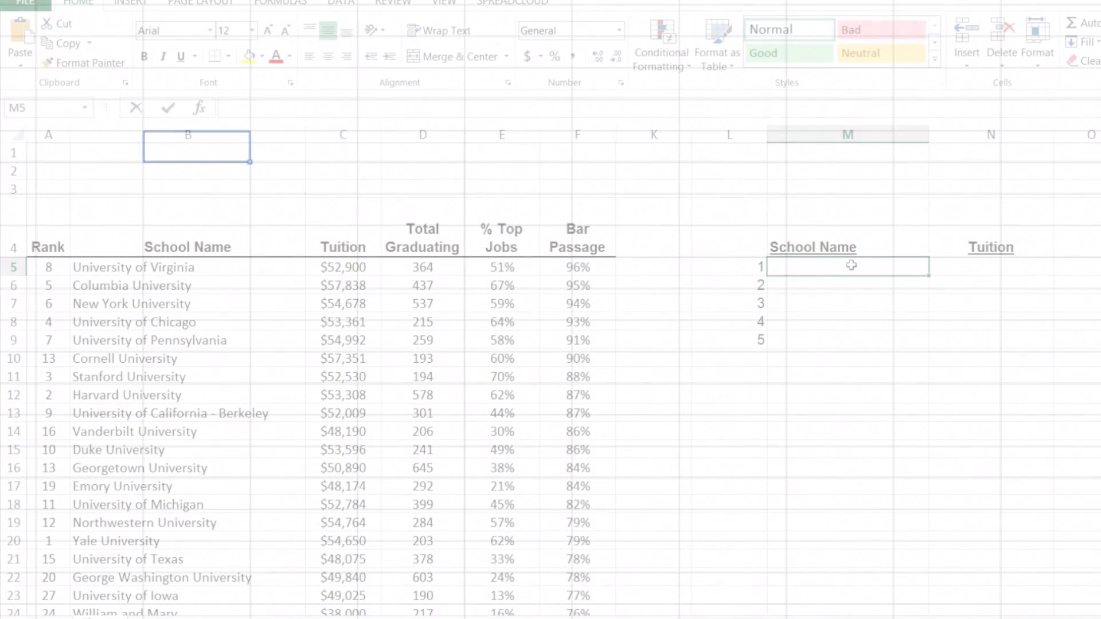
# - Enter =VLOOKUP($L5,$A:$F,2,0) in M5 so rank 1 returns Yale University
pyautogui.write('=v')
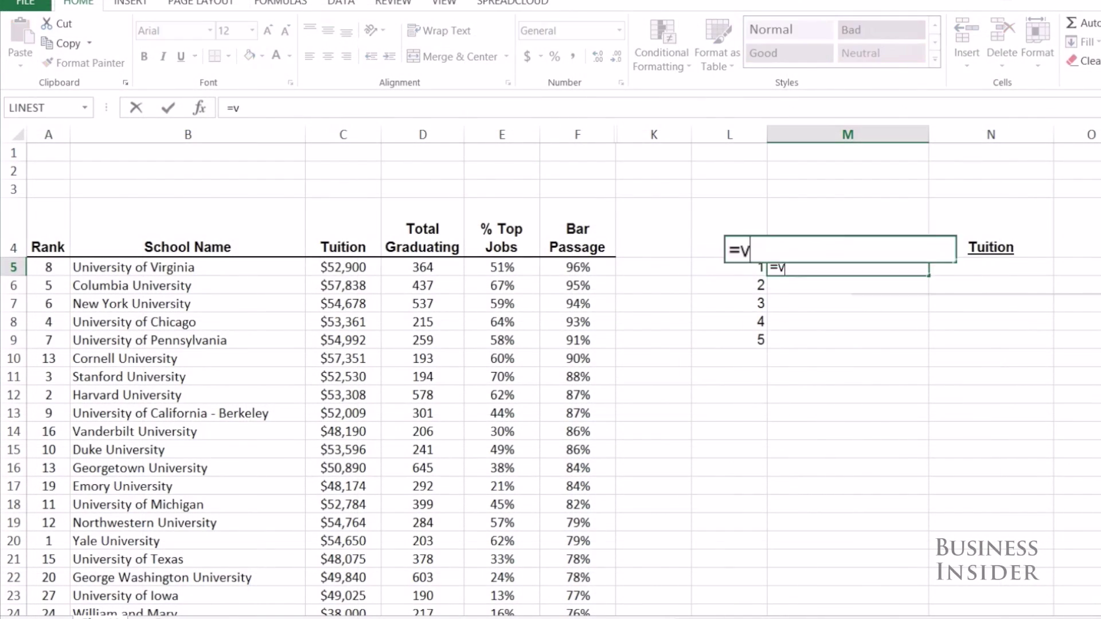
pyautogui.write('lookup(')
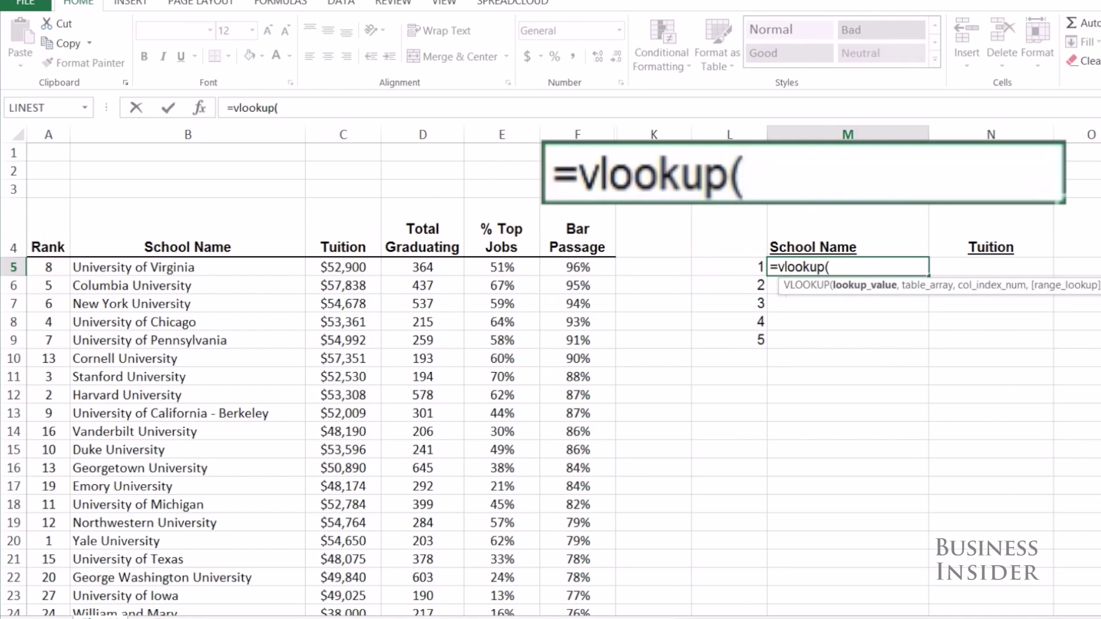
pyautogui.click(728, 267)
pyautogui.press('F4')
pyautogui.press('F4')
pyautogui.press('F4')
pyautogui.write(',')
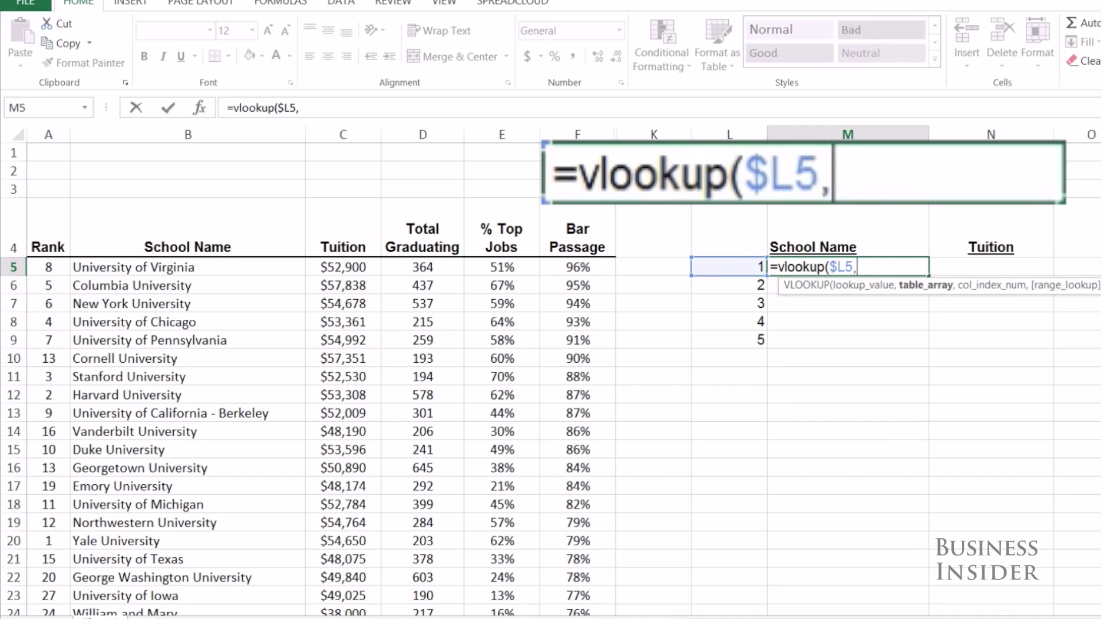
pyautogui.press('Left')
pyautogui.press('Left')
pyautogui.press('Left')
pyautogui.press('Left')
pyautogui.press('Left')
pyautogui.press('Left')
pyautogui.press('Left')
pyautogui.press('Left')
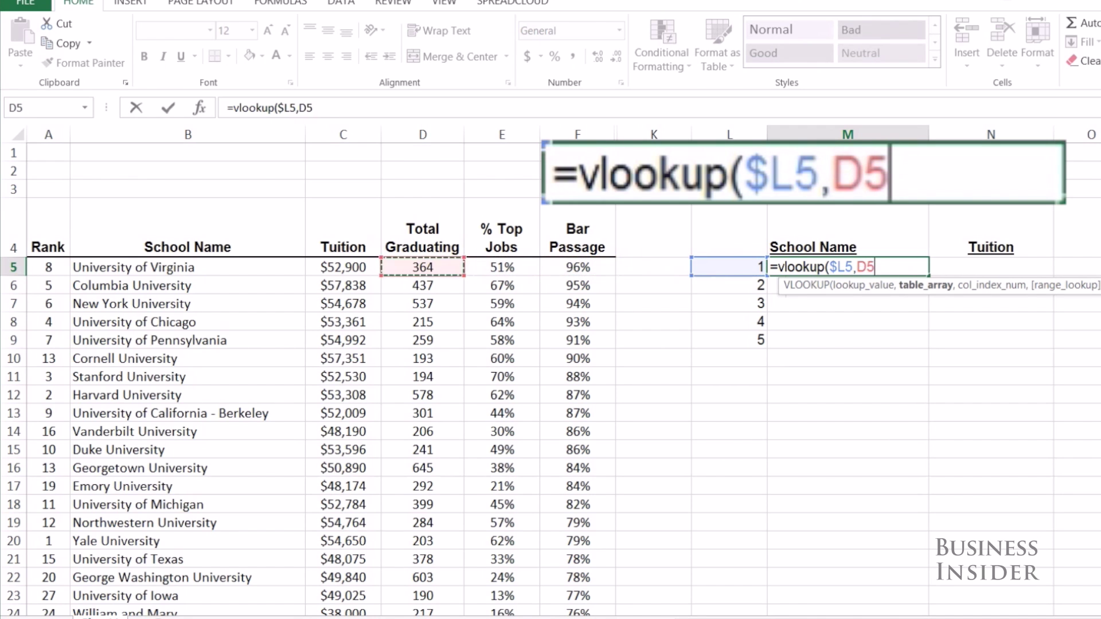
pyautogui.moveTo(49, 135)
pyautogui.mouseDown()
pyautogui.moveTo(388, 177)
pyautogui.moveTo(596, 172)
pyautogui.mouseUp()
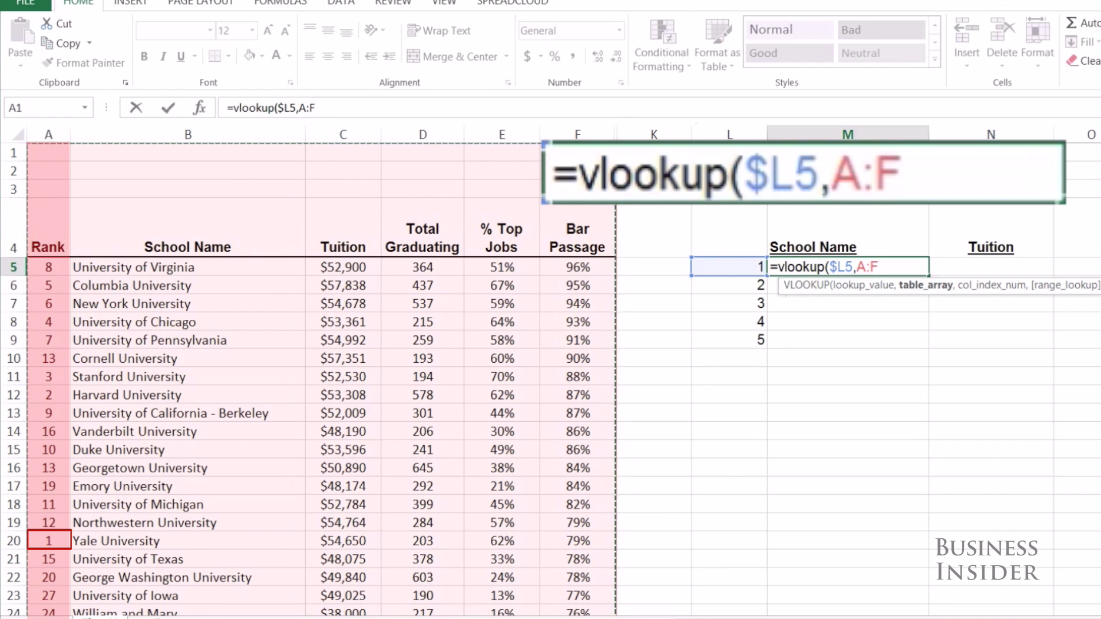
pyautogui.press('F4')
pyautogui.write(',')
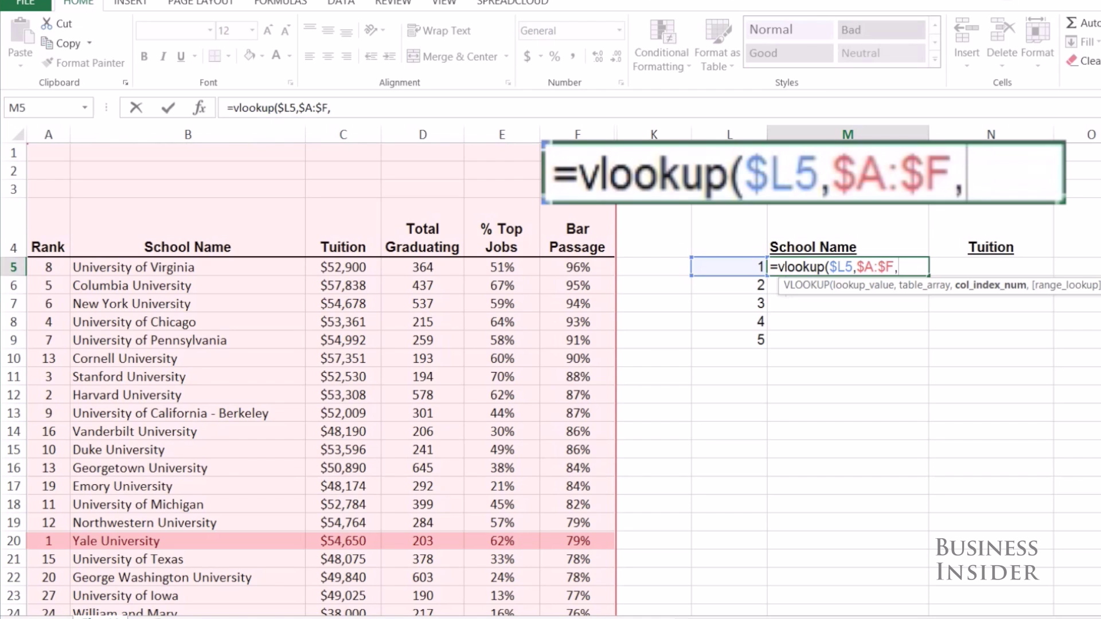
pyautogui.write('2')
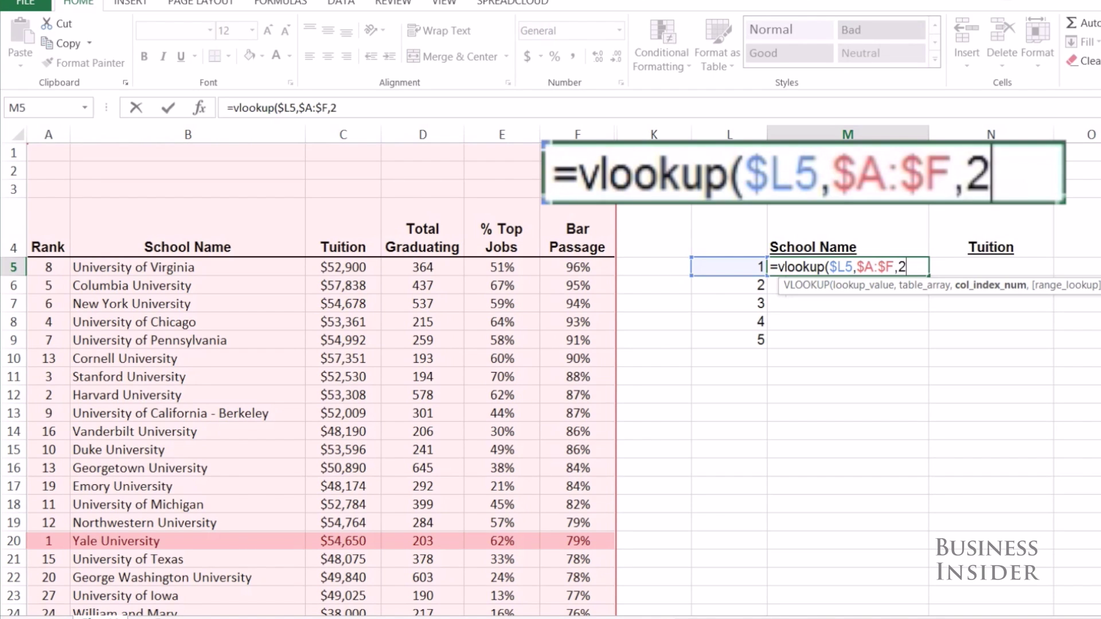
pyautogui.write(',')
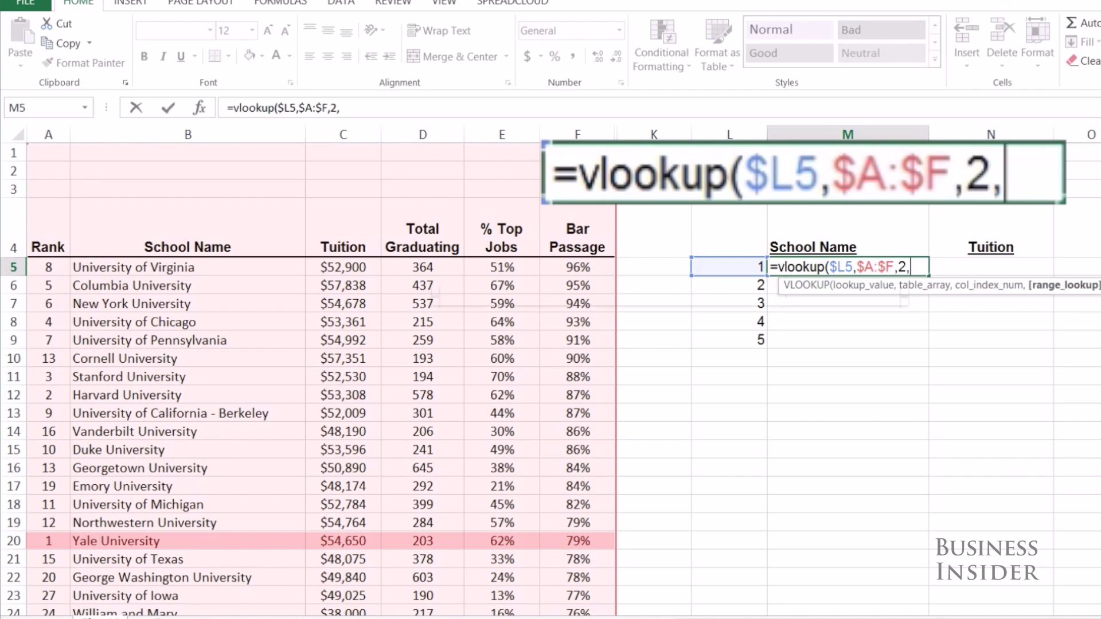
pyautogui.write('0)')
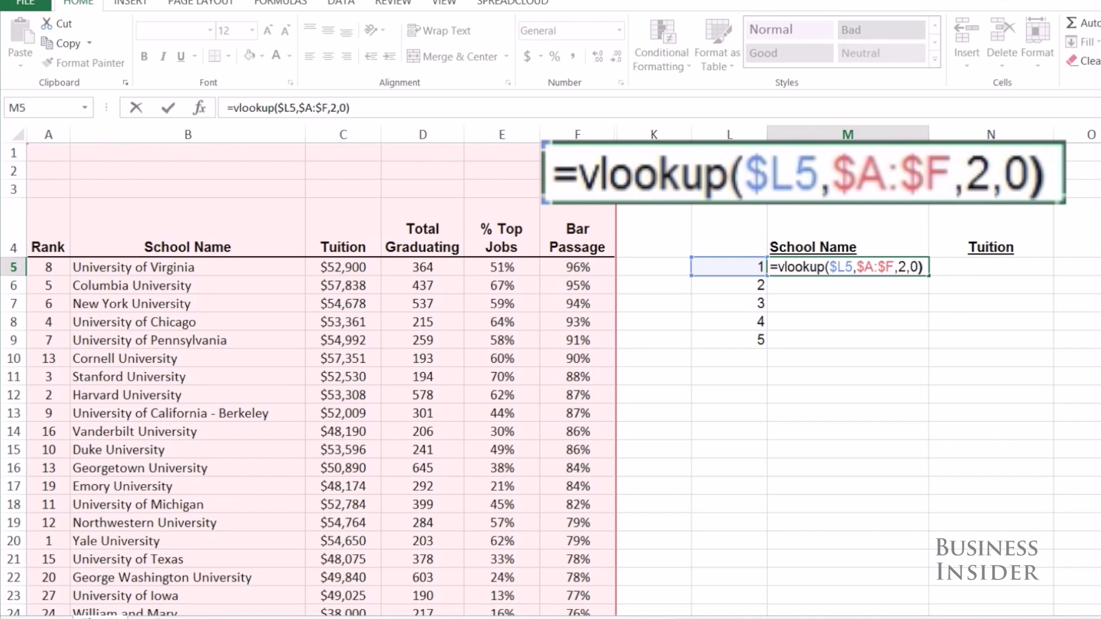
pyautogui.press('Return')
pyautogui.press('Up')
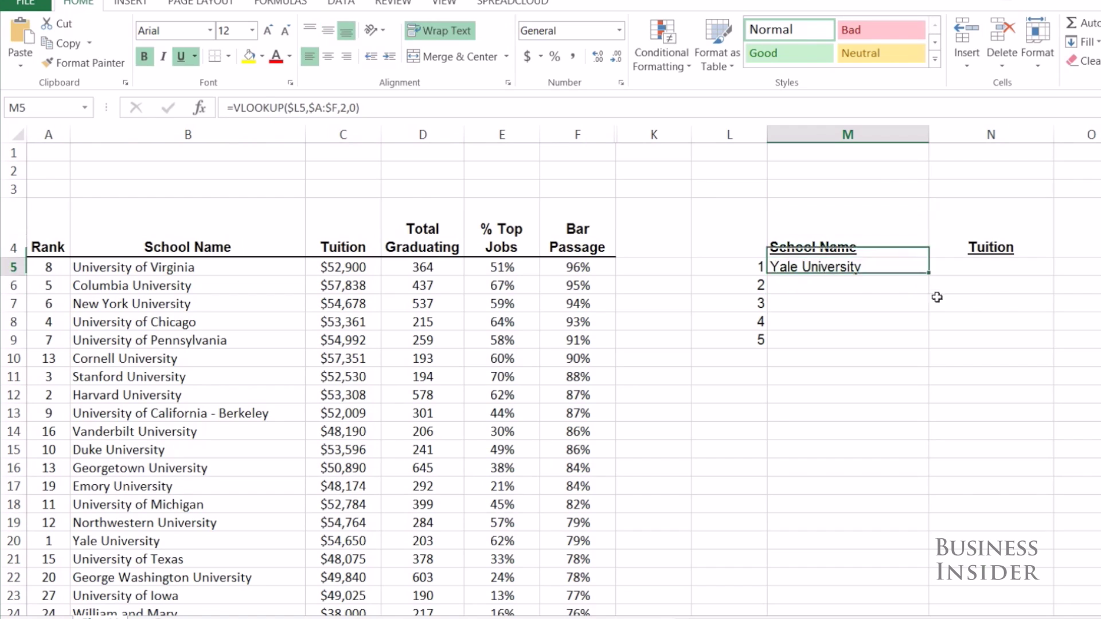
# - Fill the school-name lookup down to M9 and copy the M5 formula into N5
pyautogui.doubleClick(928, 275)
pyautogui.click(834, 266)
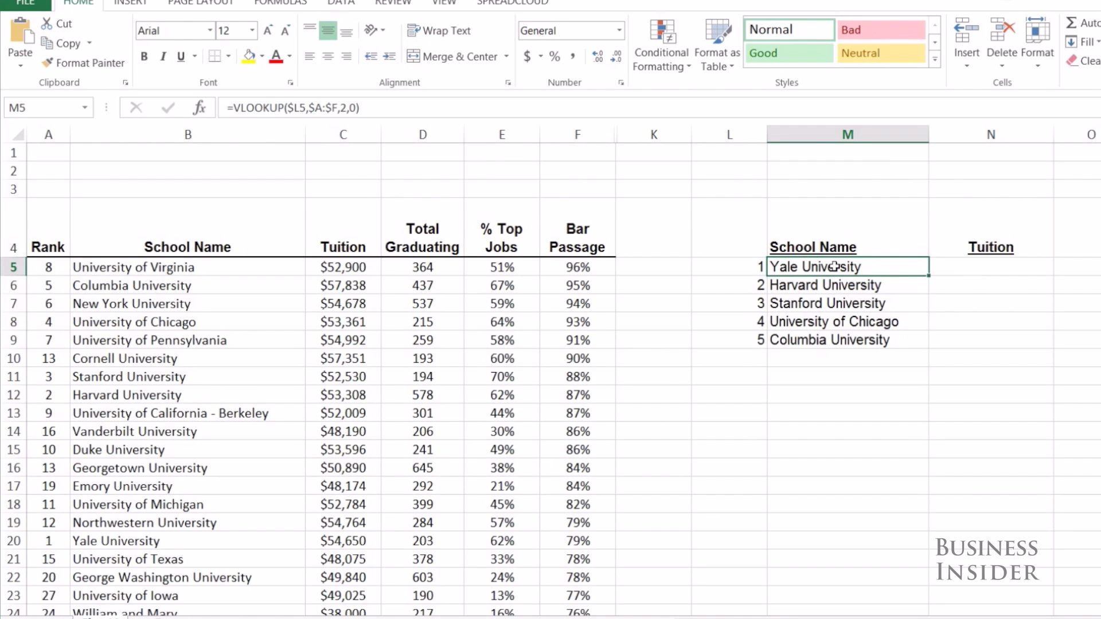
pyautogui.hotkey('ctrl', 'c')
pyautogui.click(951, 265)
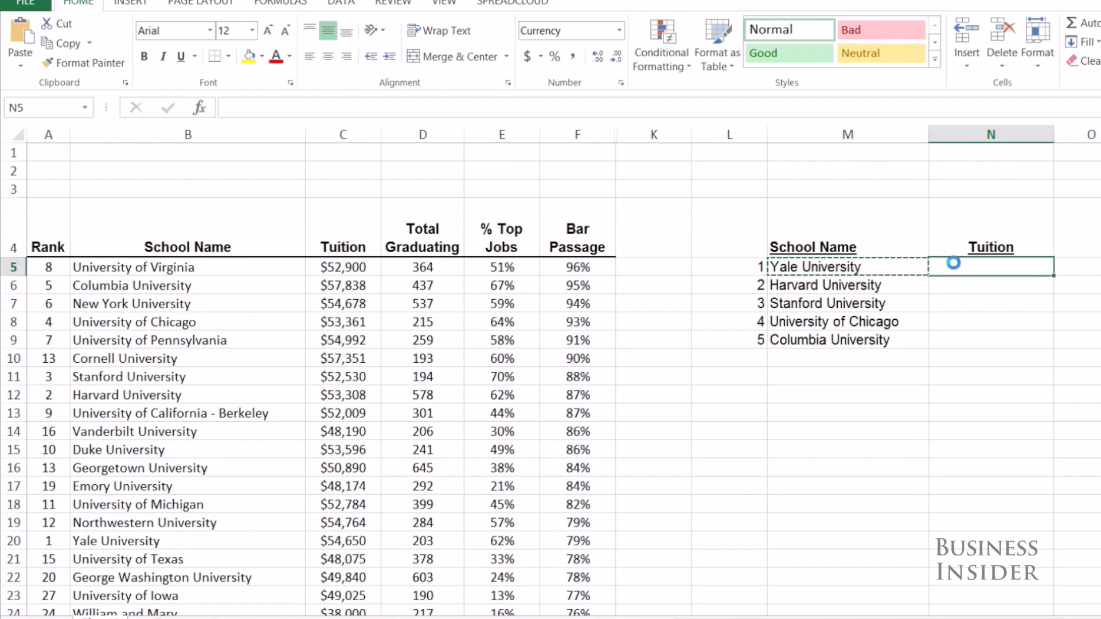
pyautogui.hotkey('ctrl', 'v')
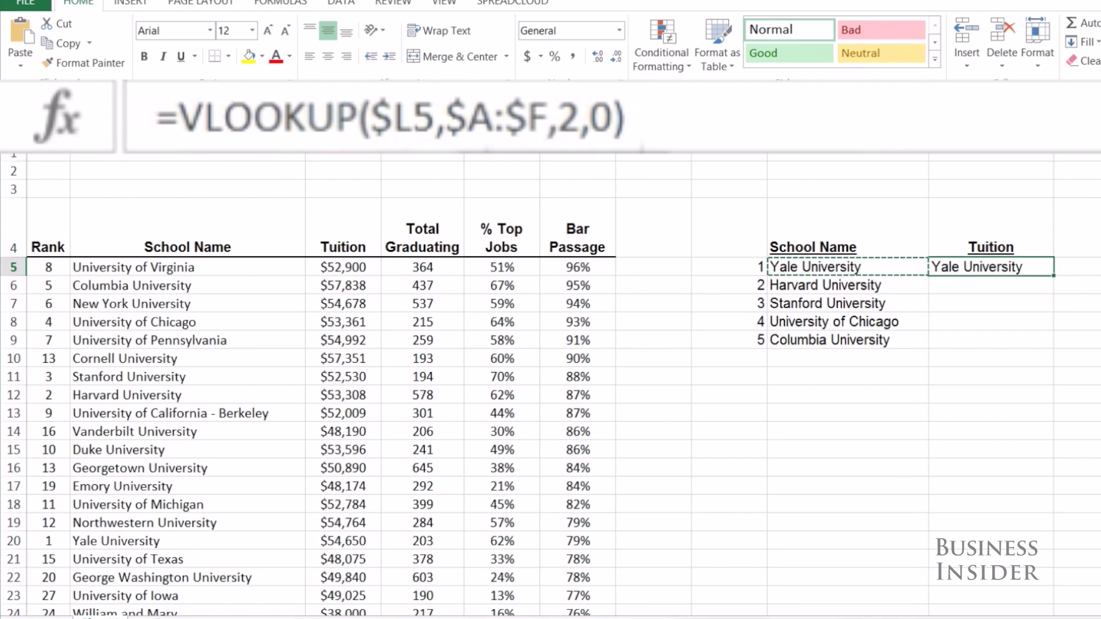
# - Change N5's column index to 3, format it as currency, and fill the tuition down to N9
pyautogui.click(581, 118)
pyautogui.press('BackSpace')
pyautogui.write('3')
pyautogui.press('Return')
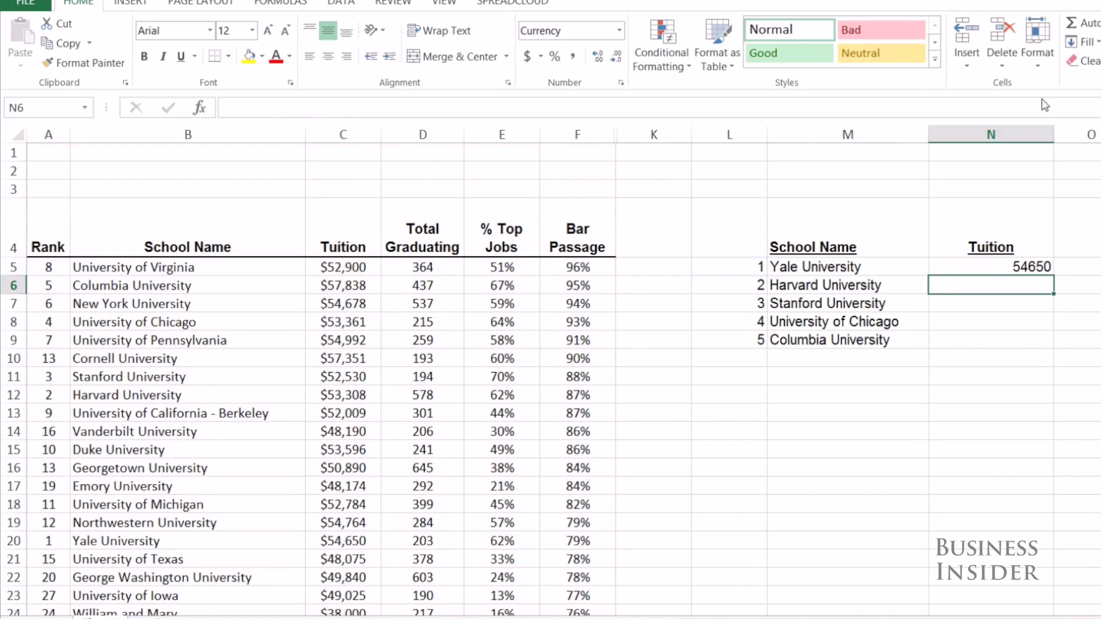
pyautogui.click(1042, 269)
pyautogui.hotkey('ctrl', 'shift', '4')
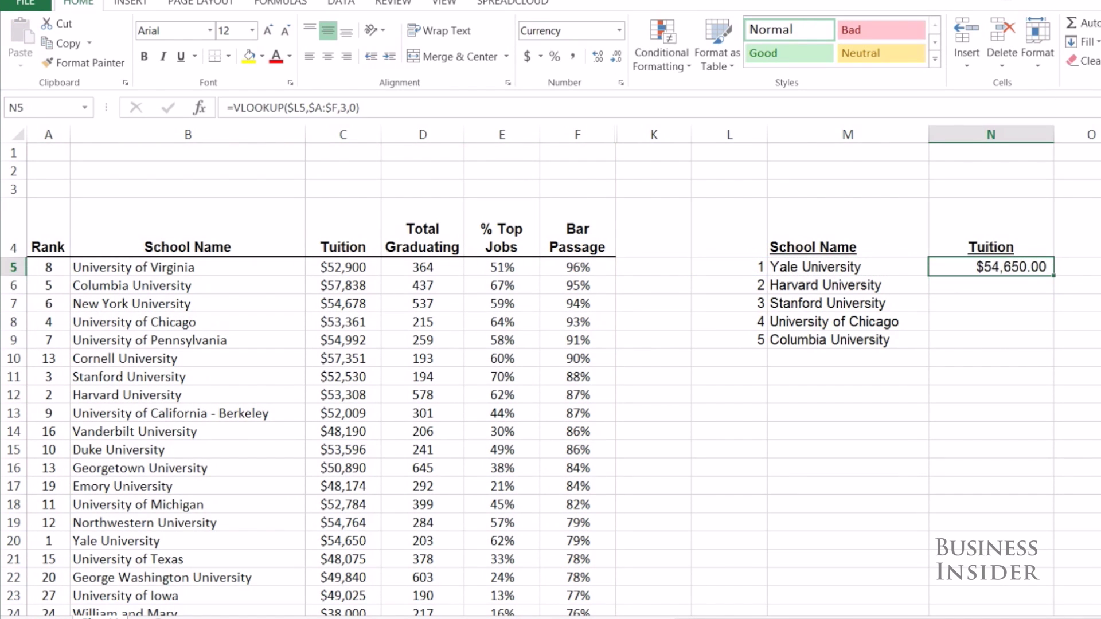
pyautogui.doubleClick(1053, 274)
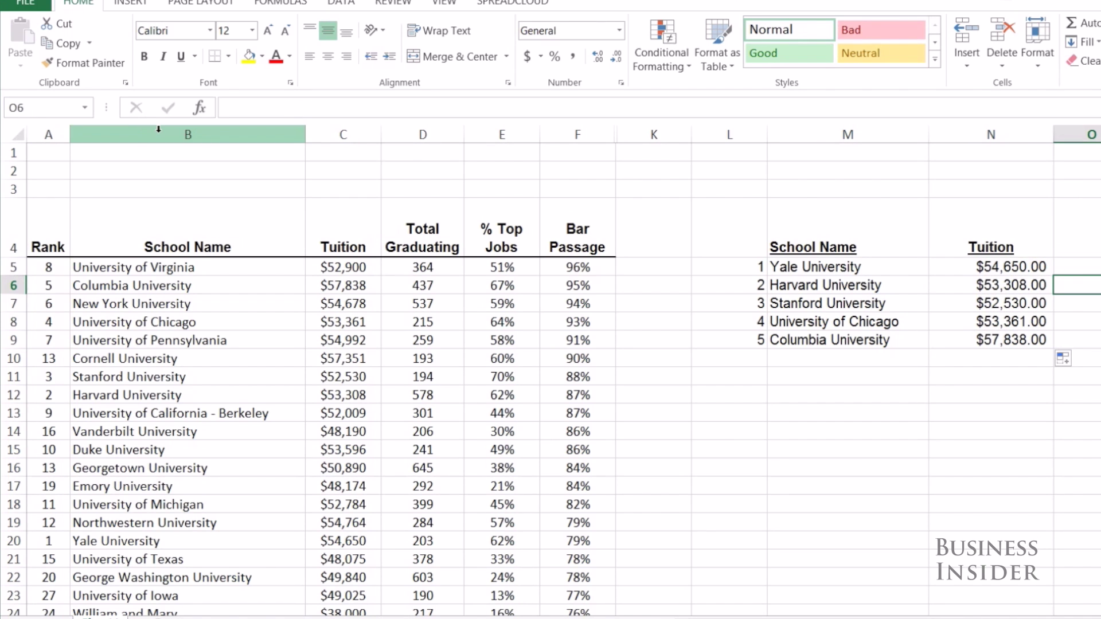
pyautogui.click(862, 269)
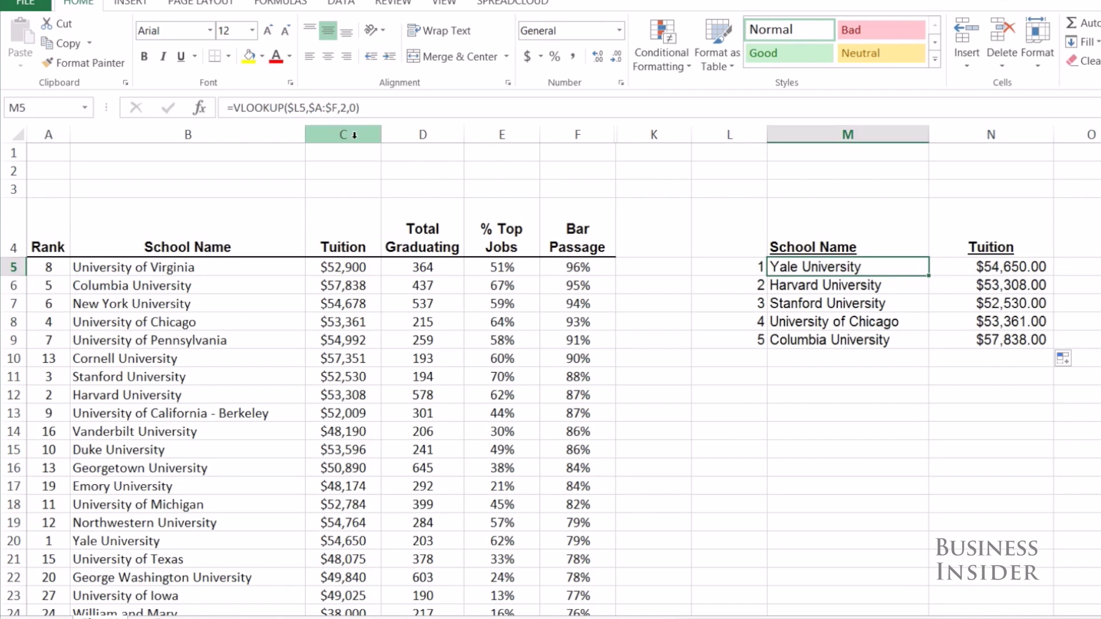
pyautogui.click(218, 135)
# - Insert blank columns before School Name and Tuition, then move Rank into the empty column D
pyautogui.rightClick(220, 140)
pyautogui.click(281, 258)
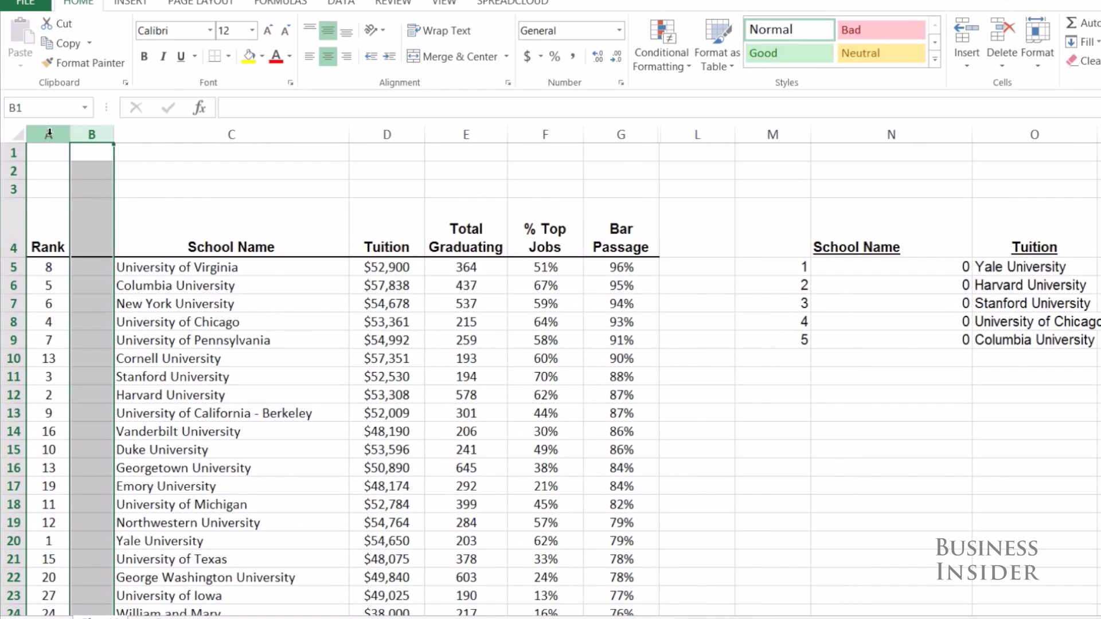
pyautogui.click(387, 135)
pyautogui.rightClick(387, 135)
pyautogui.click(445, 264)
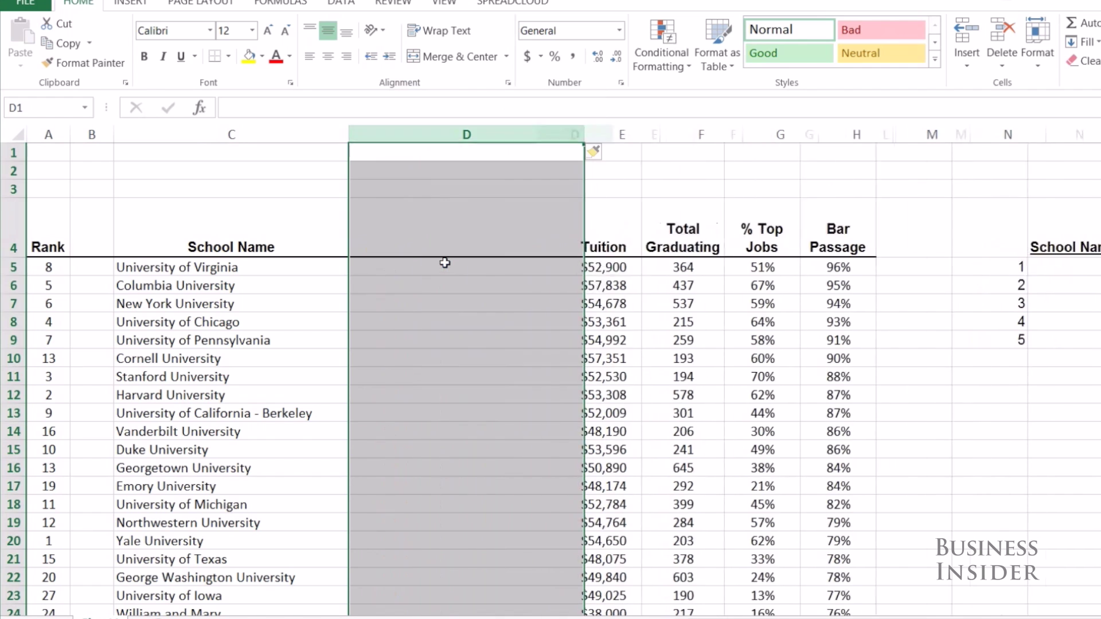
pyautogui.click(60, 124)
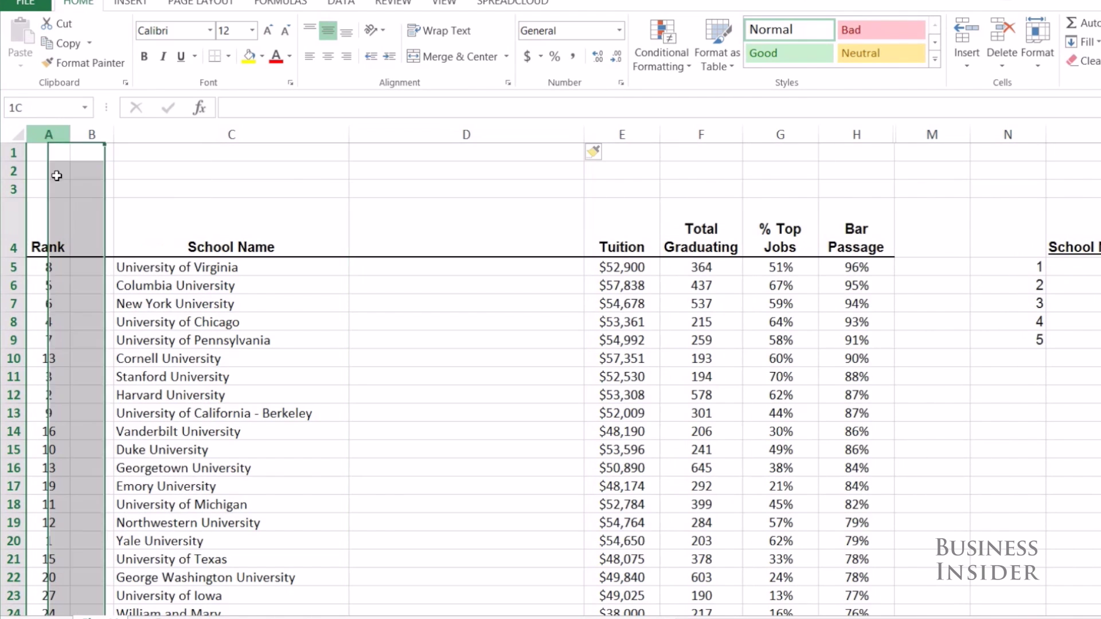
pyautogui.moveTo(68, 176); pyautogui.dragTo(460, 185)
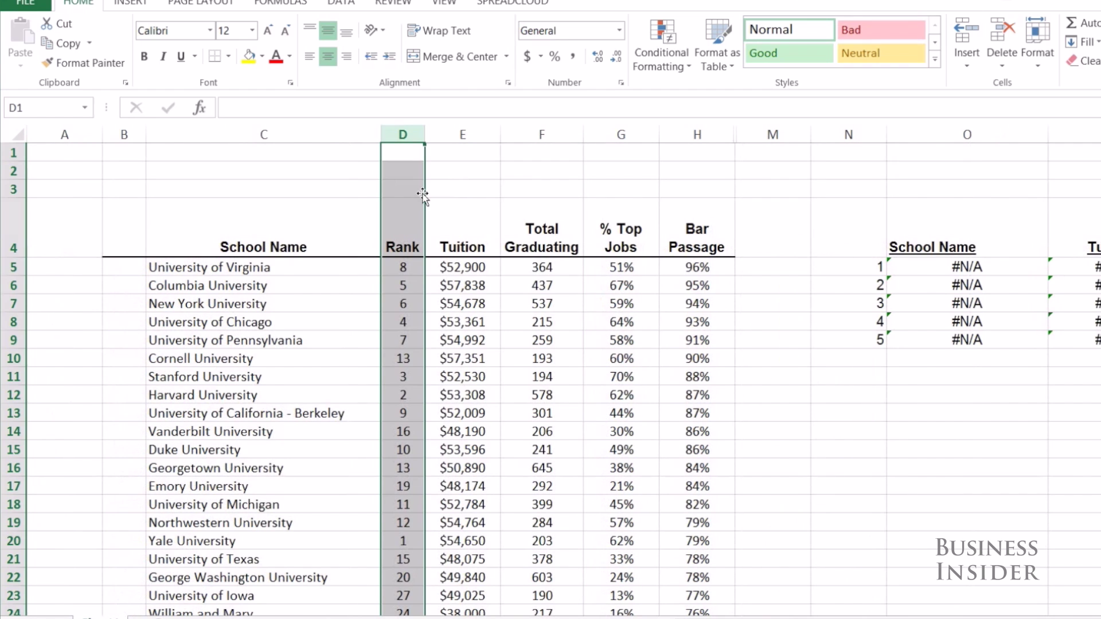
# - Clear the broken #N/A lookup results in O5:P9
pyautogui.click(924, 261)
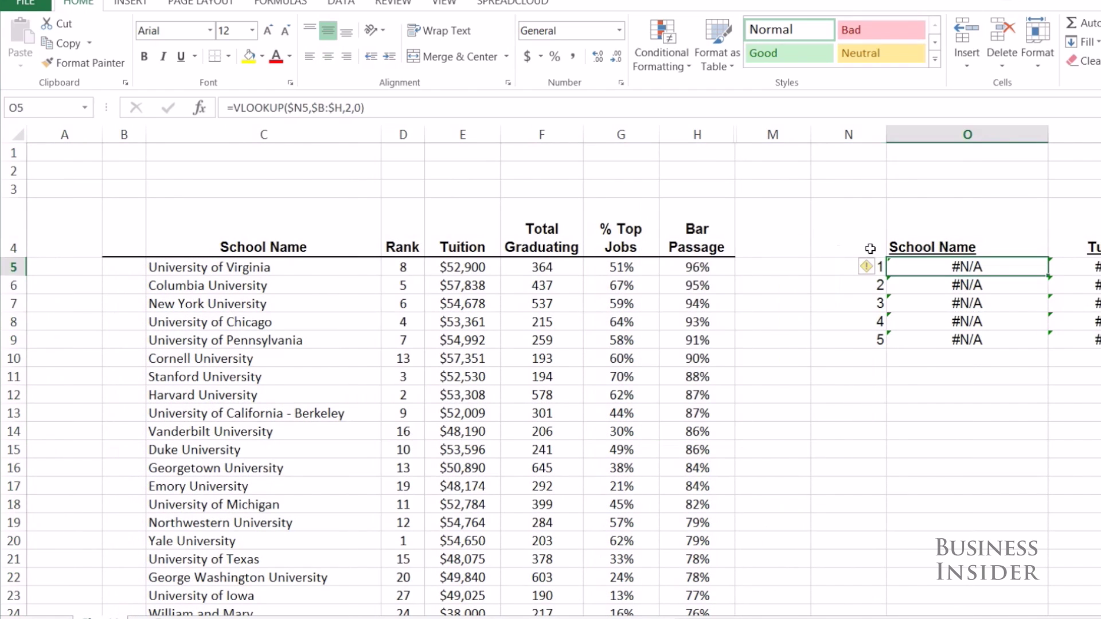
pyautogui.hotkey('shift', 'Right')
pyautogui.hotkey('ctrl', 'shift', 'Down')
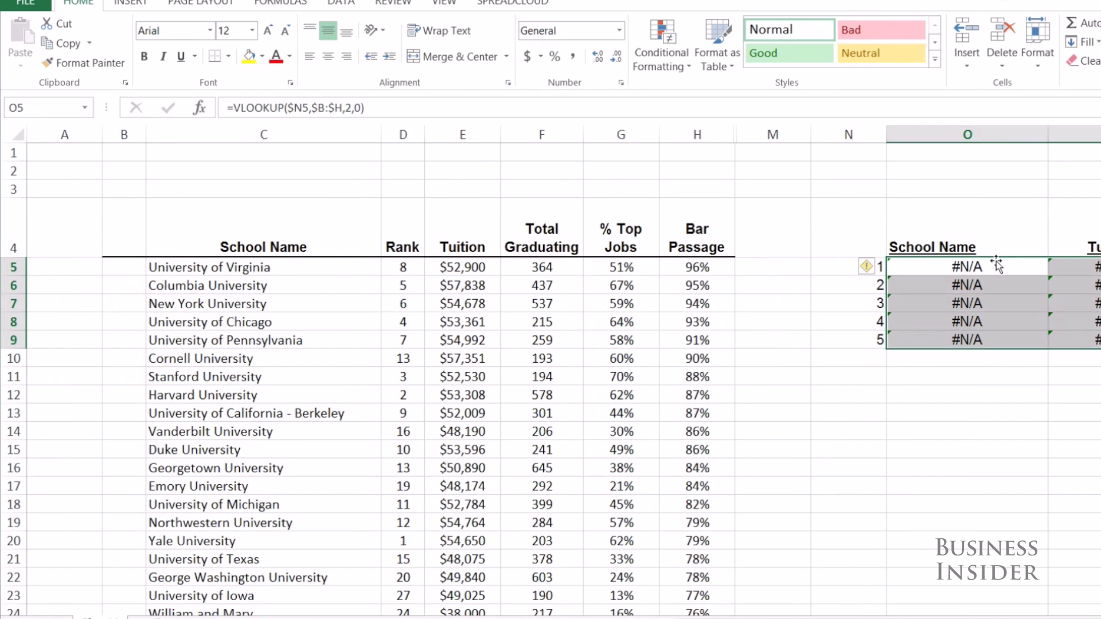
pyautogui.press('Delete')
pyautogui.write('=index(')
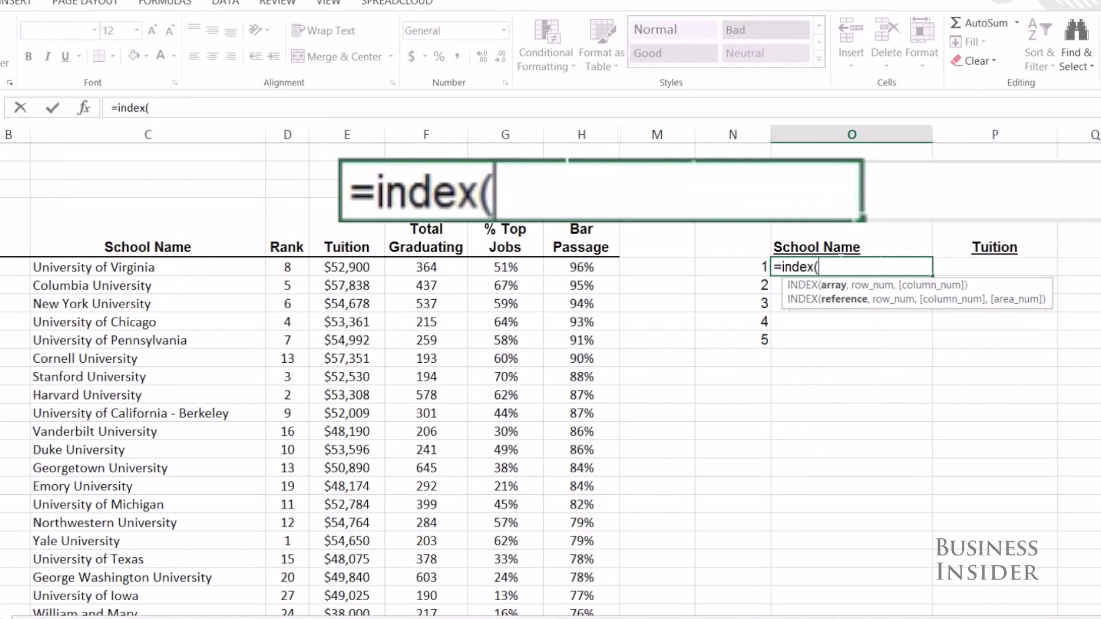
# - Enter =INDEX($C:$C,MATCH($N5,$D:$D,0)) in O5 to return the rank-1 school name
pyautogui.click(136, 265)
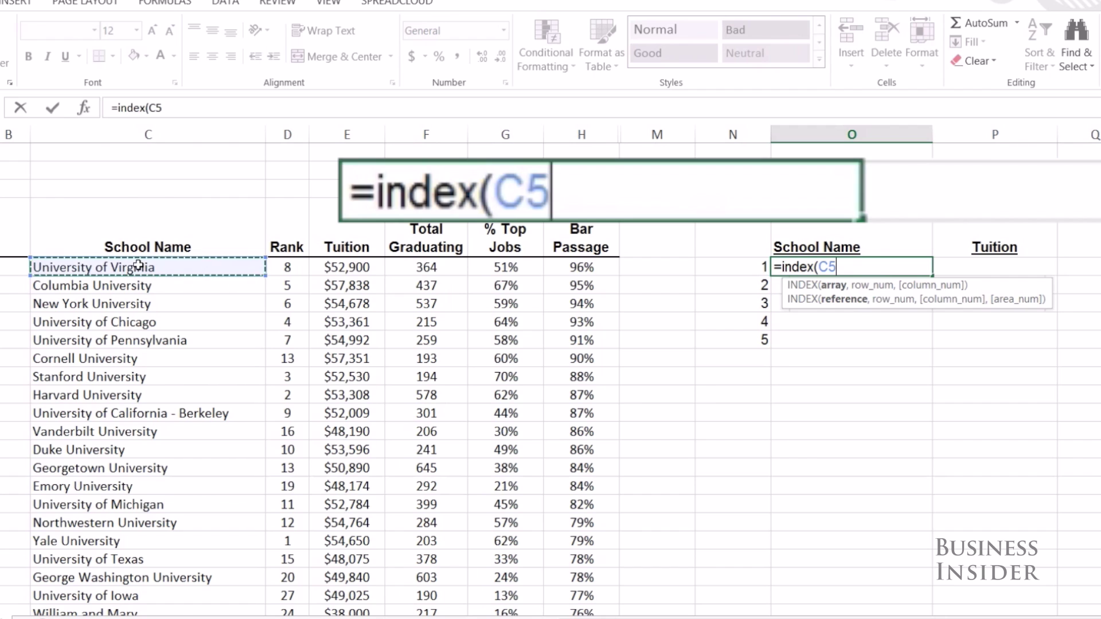
pyautogui.click(123, 130)
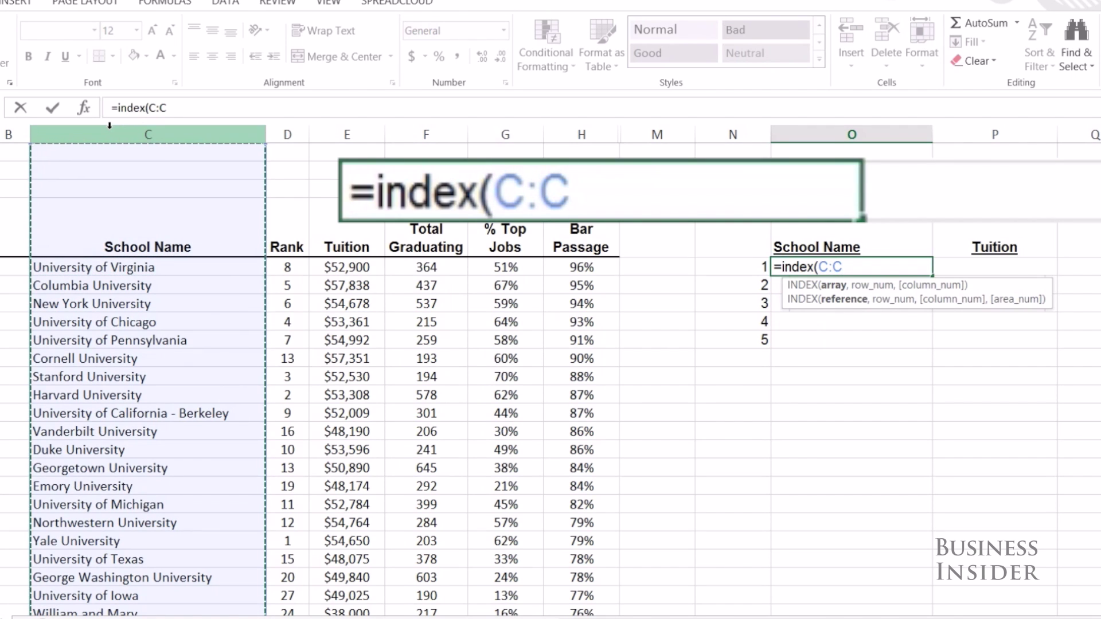
pyautogui.press('F4')
pyautogui.write(',')
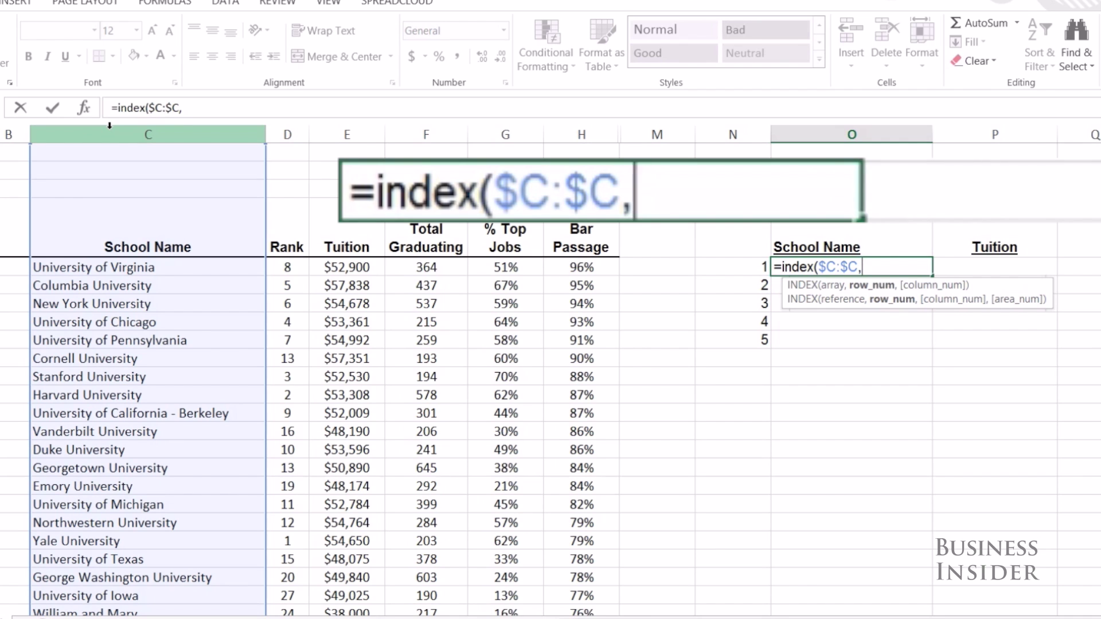
pyautogui.write('match(')
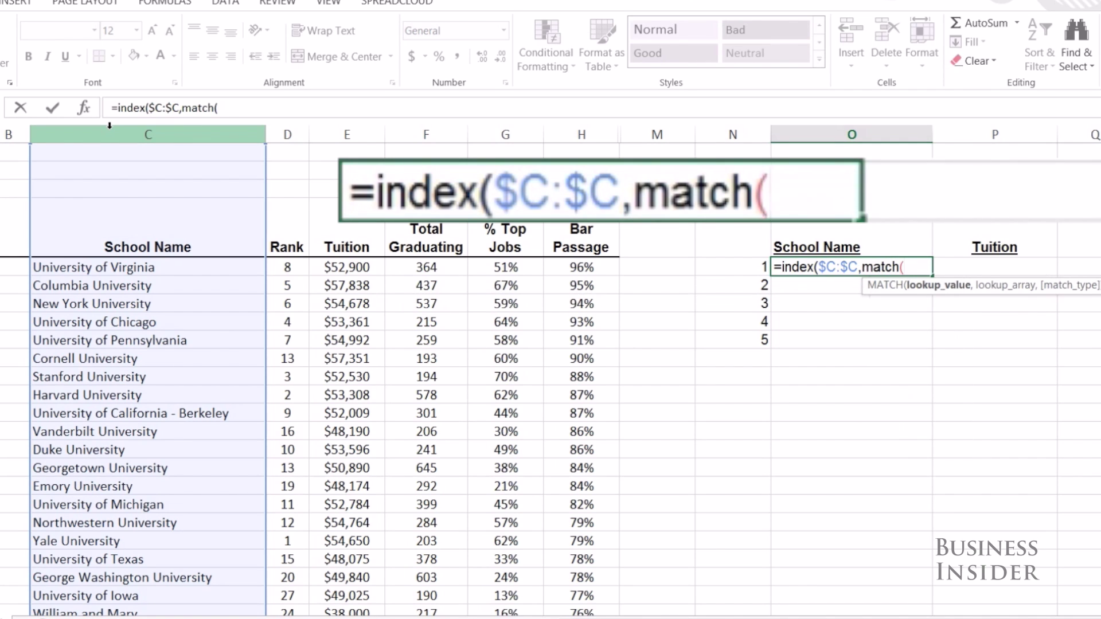
pyautogui.press('Left')
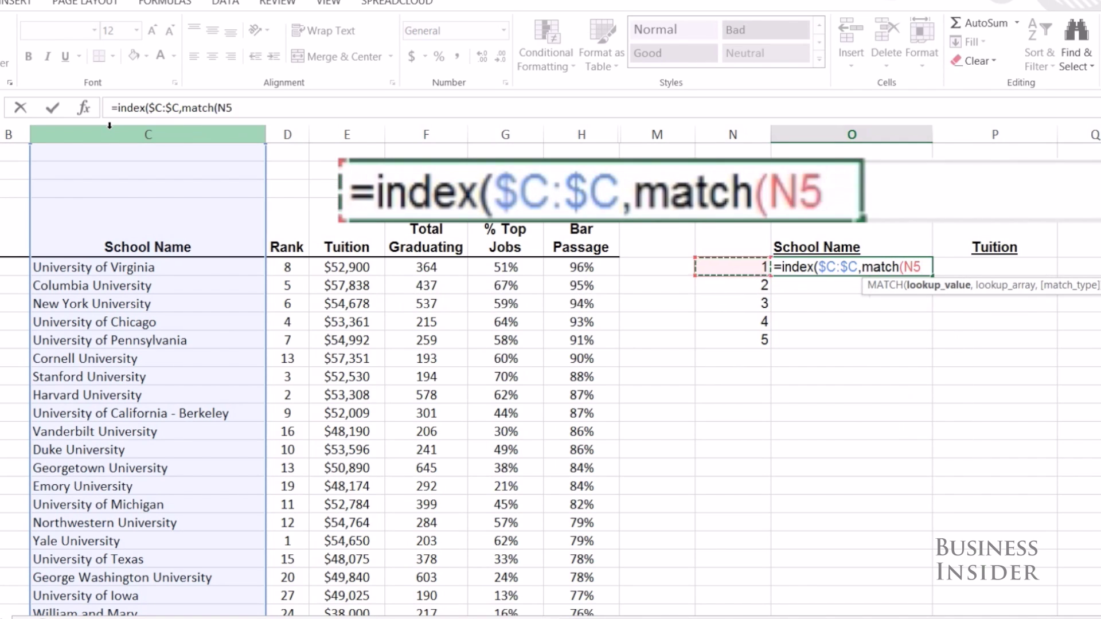
pyautogui.press('F4')
pyautogui.press('F4')
pyautogui.press('F4')
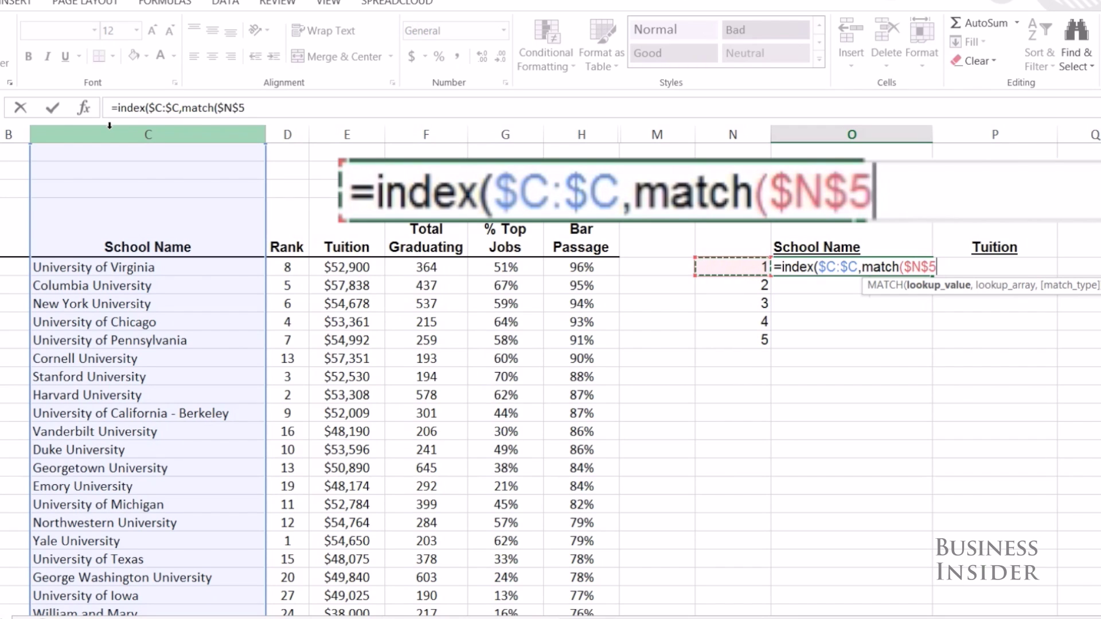
pyautogui.write(',')
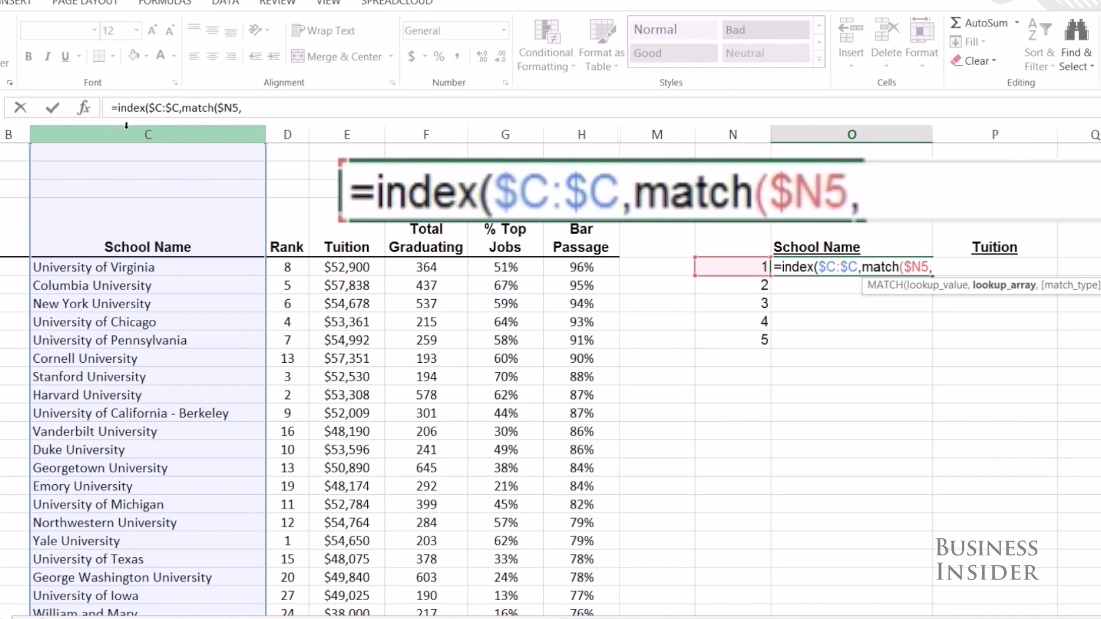
pyautogui.click(286, 135)
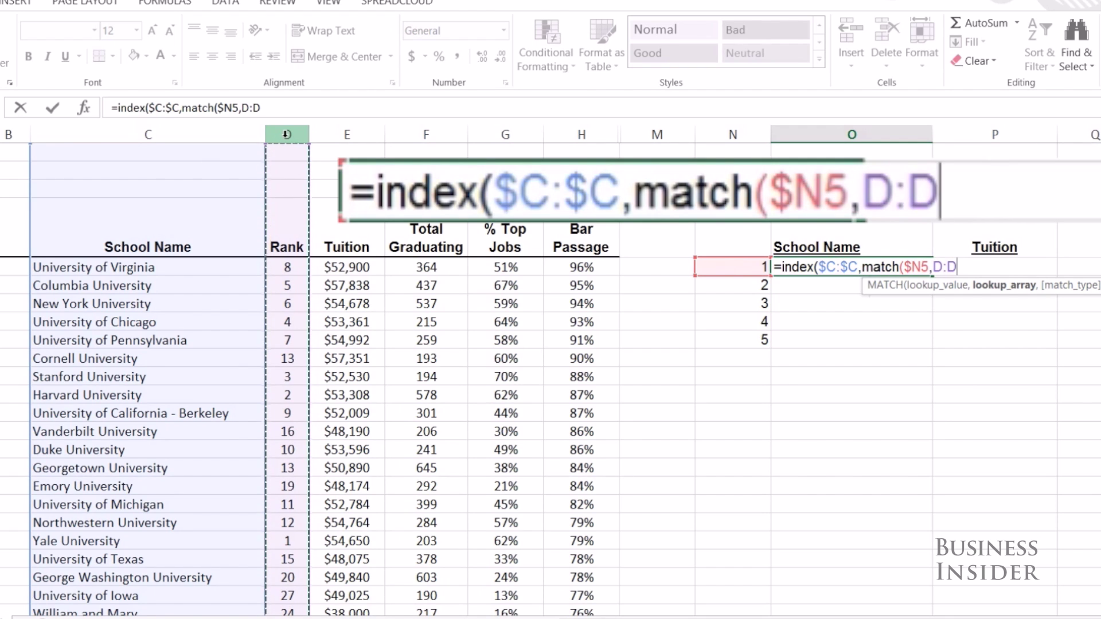
pyautogui.press('F4')
pyautogui.write(',0')
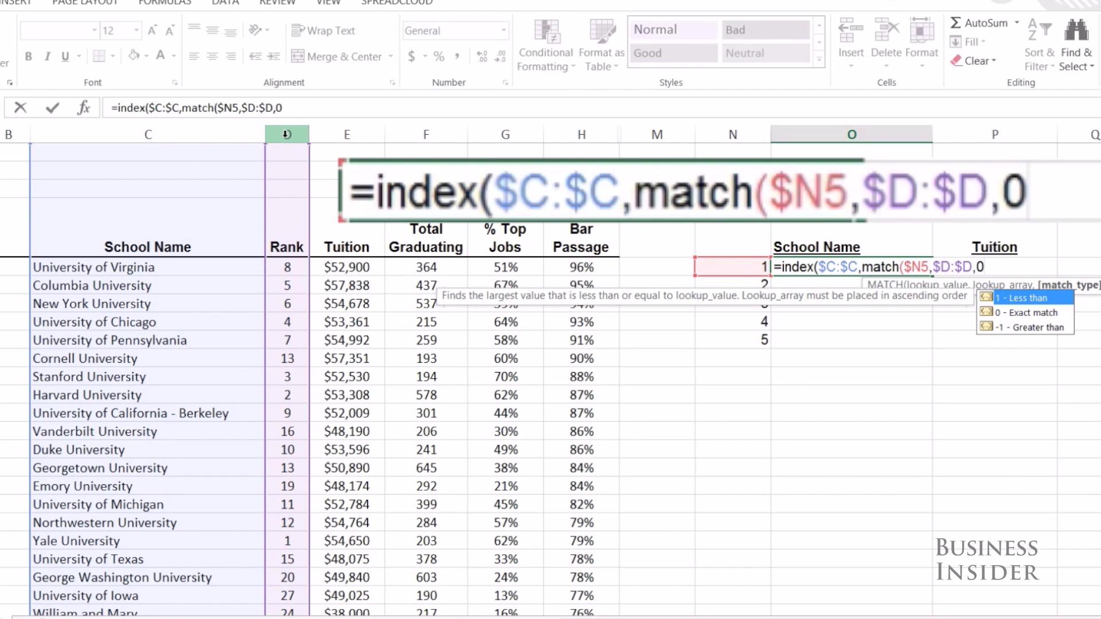
pyautogui.write(')')
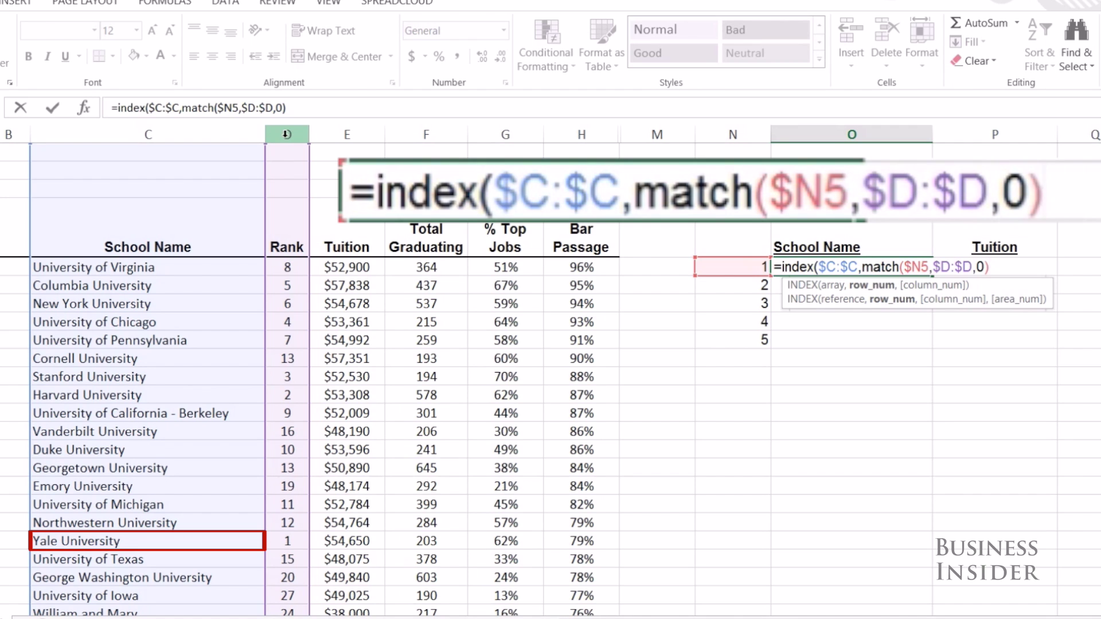
pyautogui.write(')')
pyautogui.press('Return')
pyautogui.press('Up')
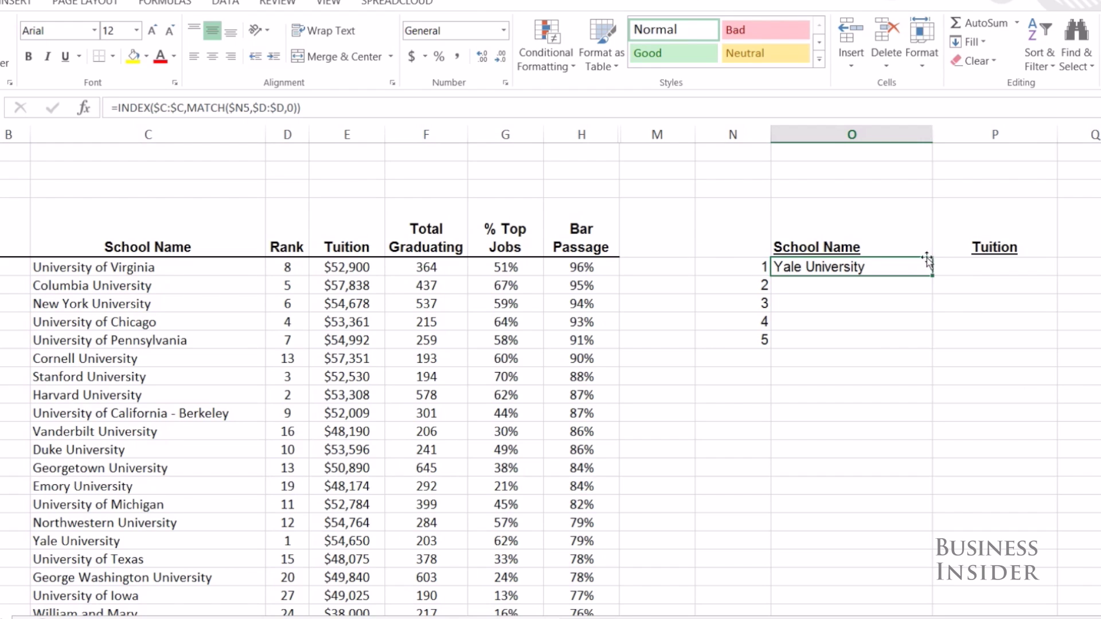
# - Fill the school-name formula down to O9, listing Yale through Columbia
pyautogui.doubleClick(931, 278)
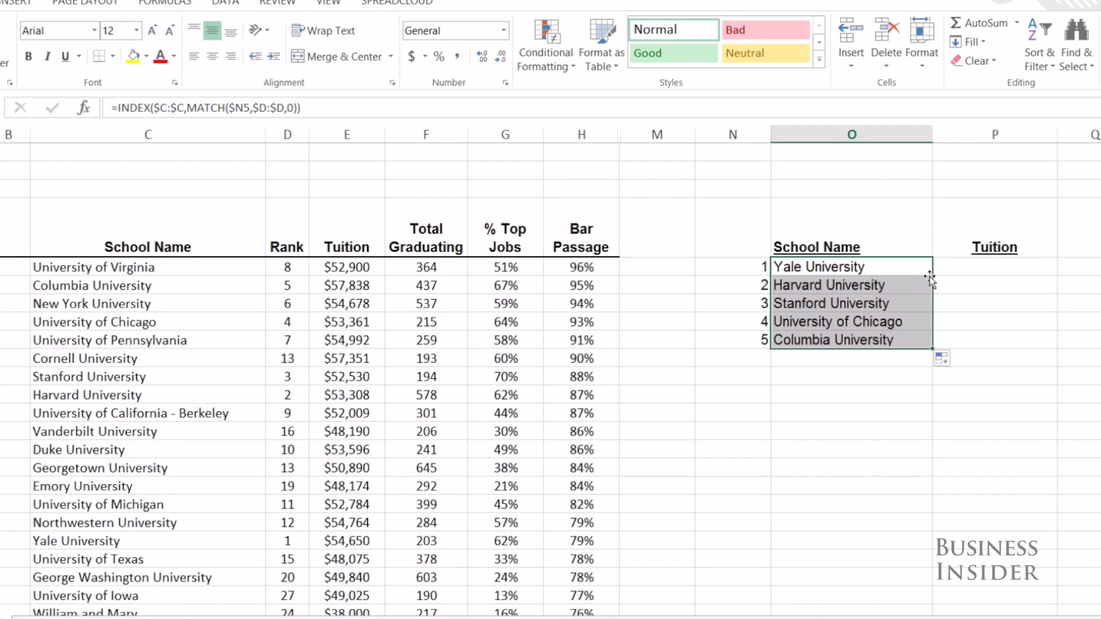
pyautogui.click(994, 267)
pyautogui.write('=i')
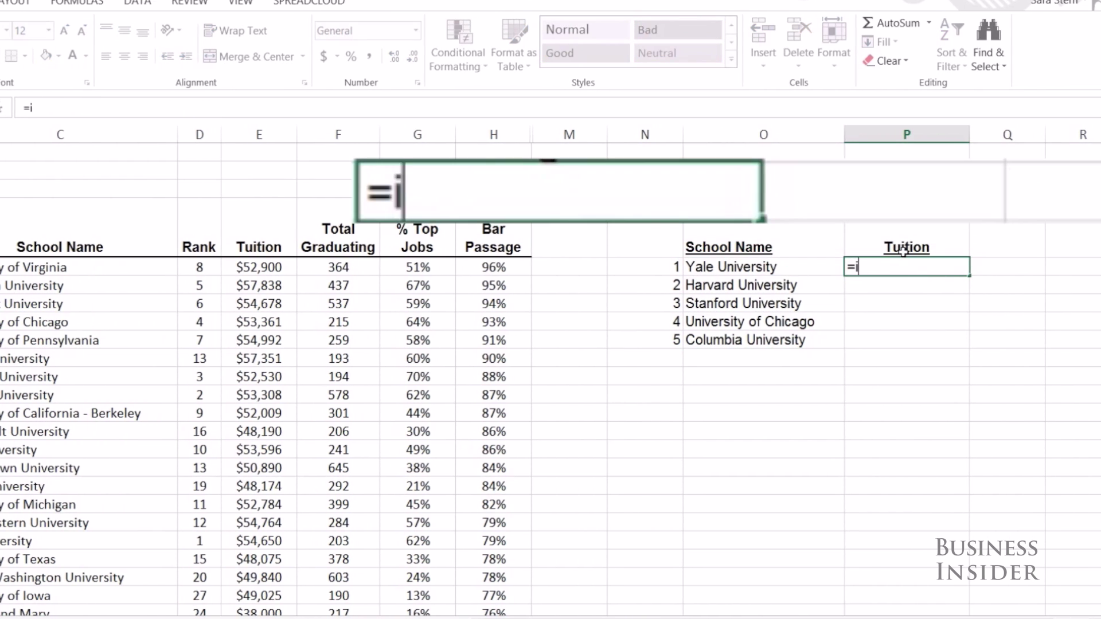
pyautogui.write('ndex(')
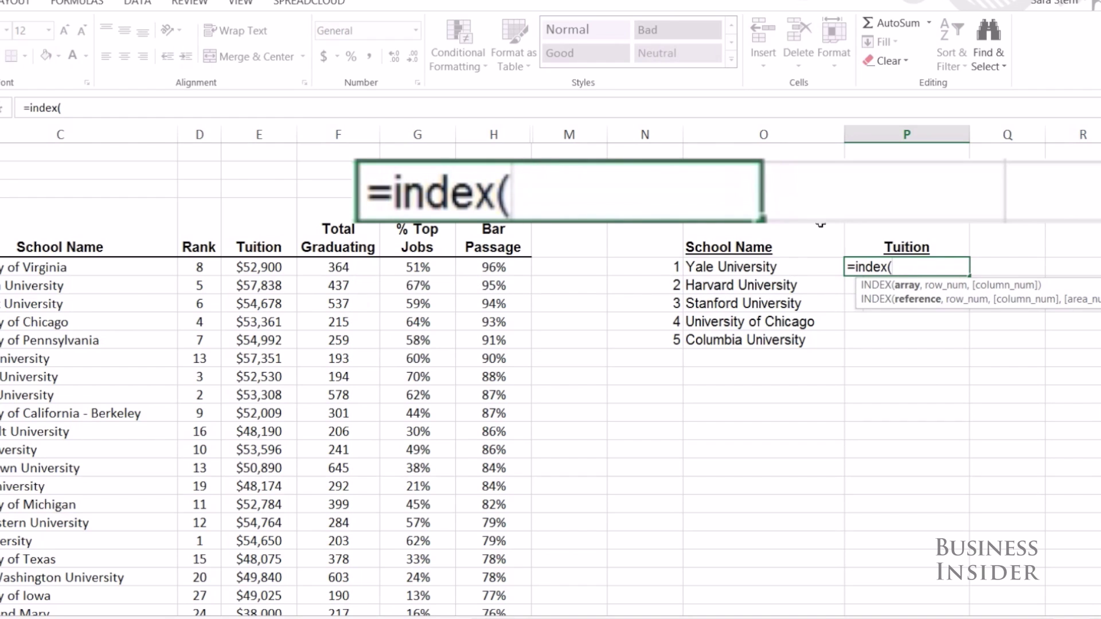
# - Enter =INDEX($E:$E,MATCH($N5,$D:$D,0)) in P5, returning Yale's tuition of 54650
pyautogui.click(248, 127)
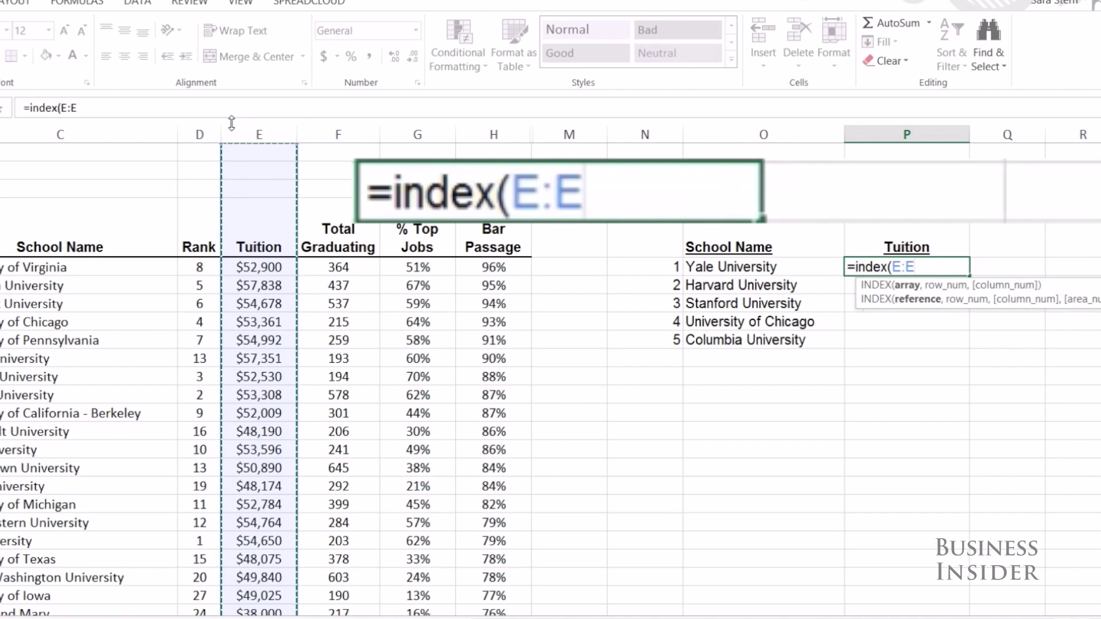
pyautogui.press('F4')
pyautogui.write(',mat')
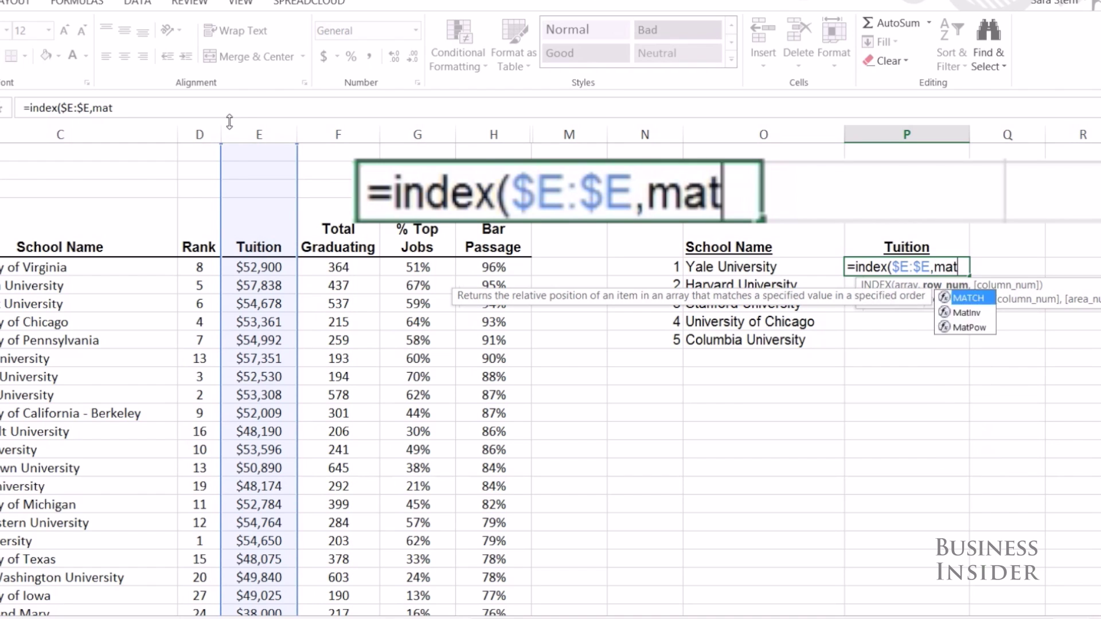
pyautogui.write('ch(')
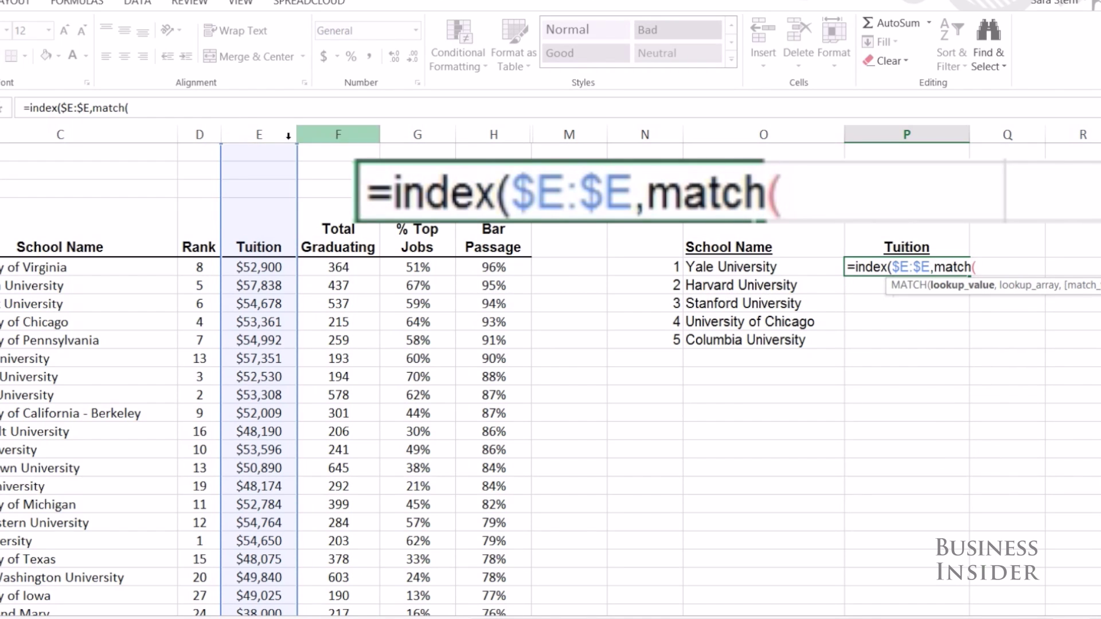
pyautogui.click(655, 266)
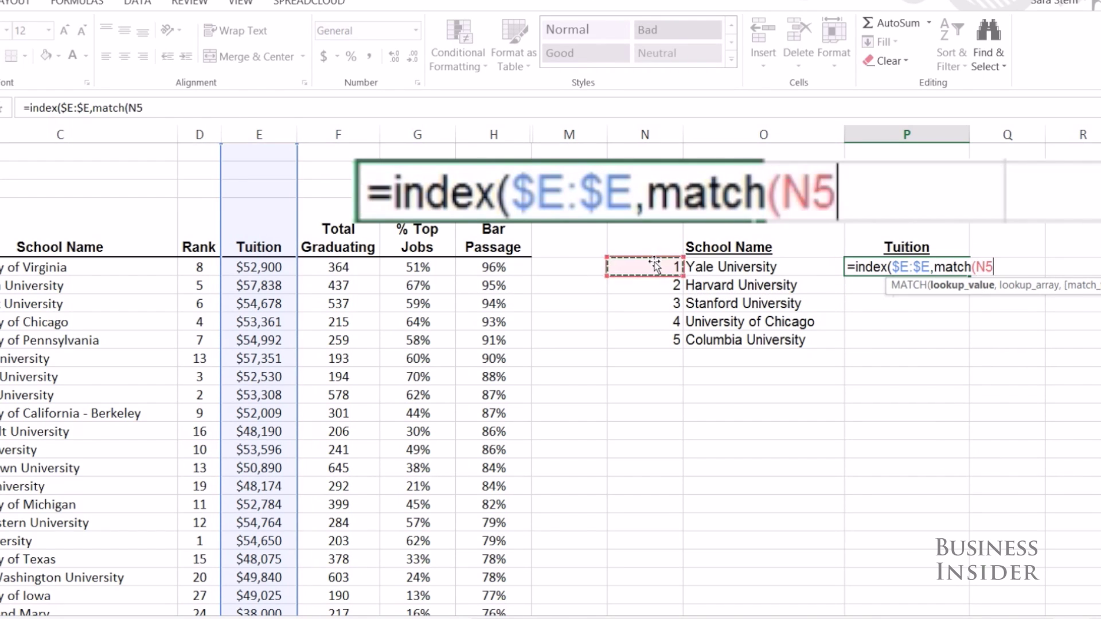
pyautogui.press('F4')
pyautogui.press('F4')
pyautogui.press('F4')
pyautogui.write(',')
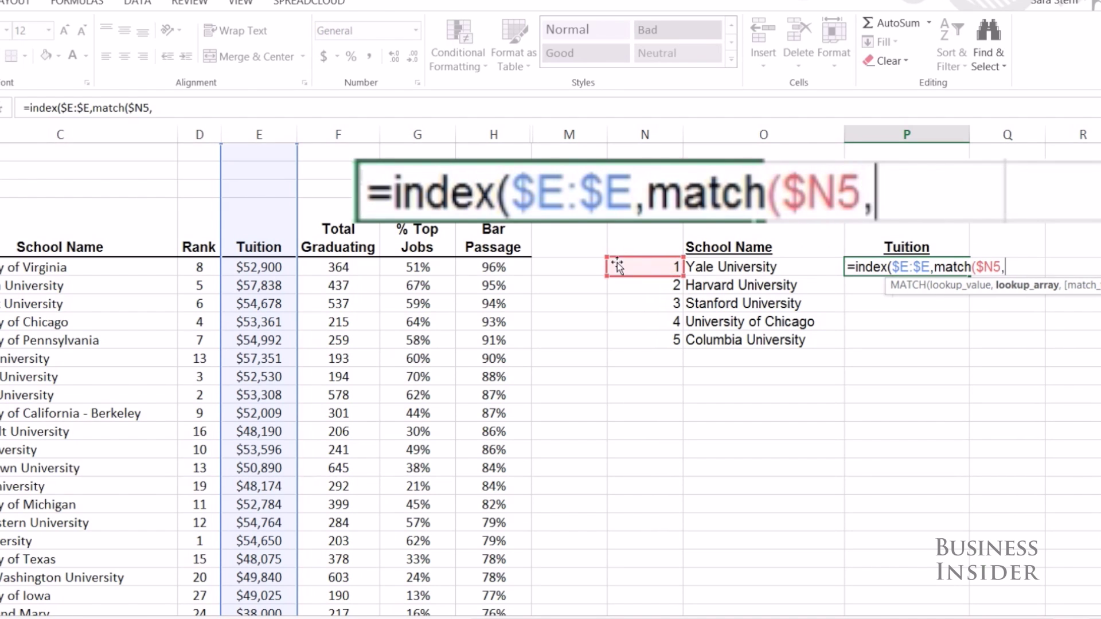
pyautogui.click(204, 132)
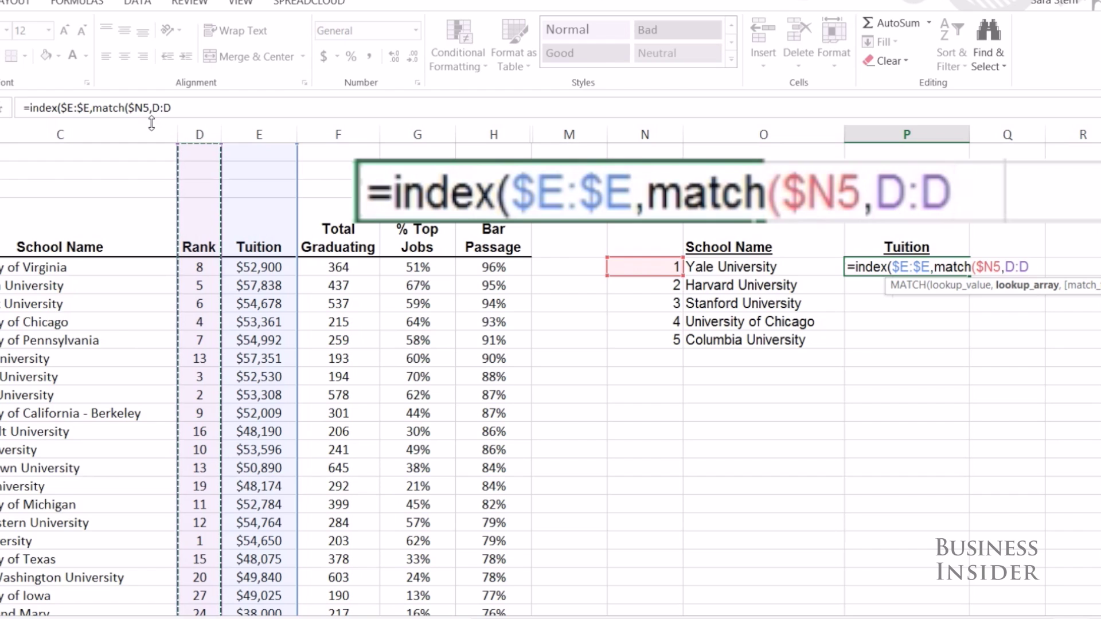
pyautogui.press('F4')
pyautogui.write(',0')
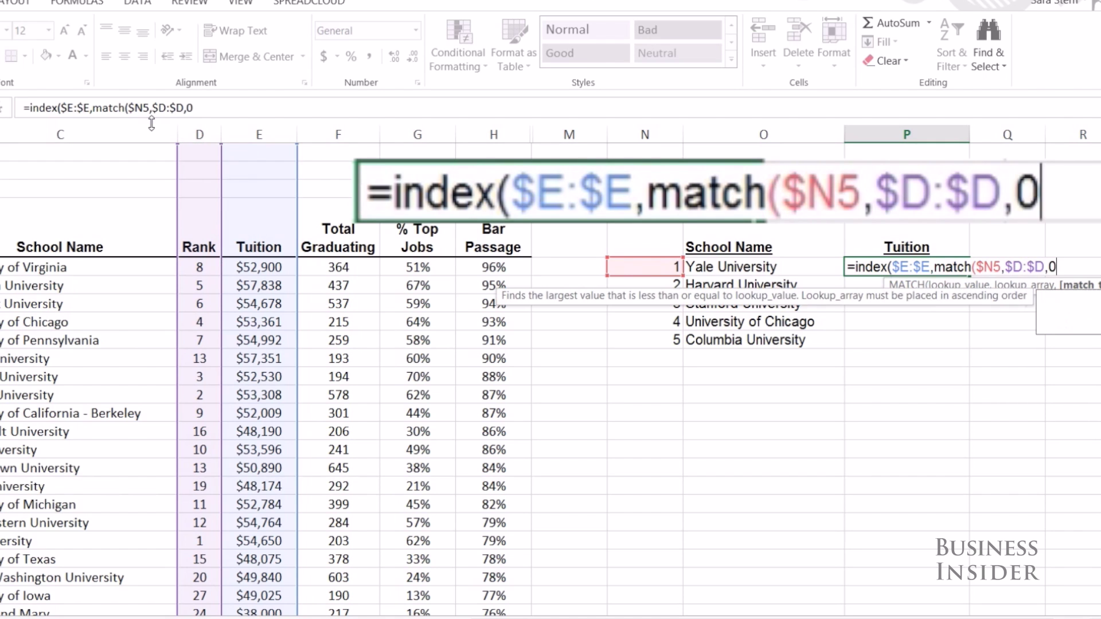
pyautogui.write('))')
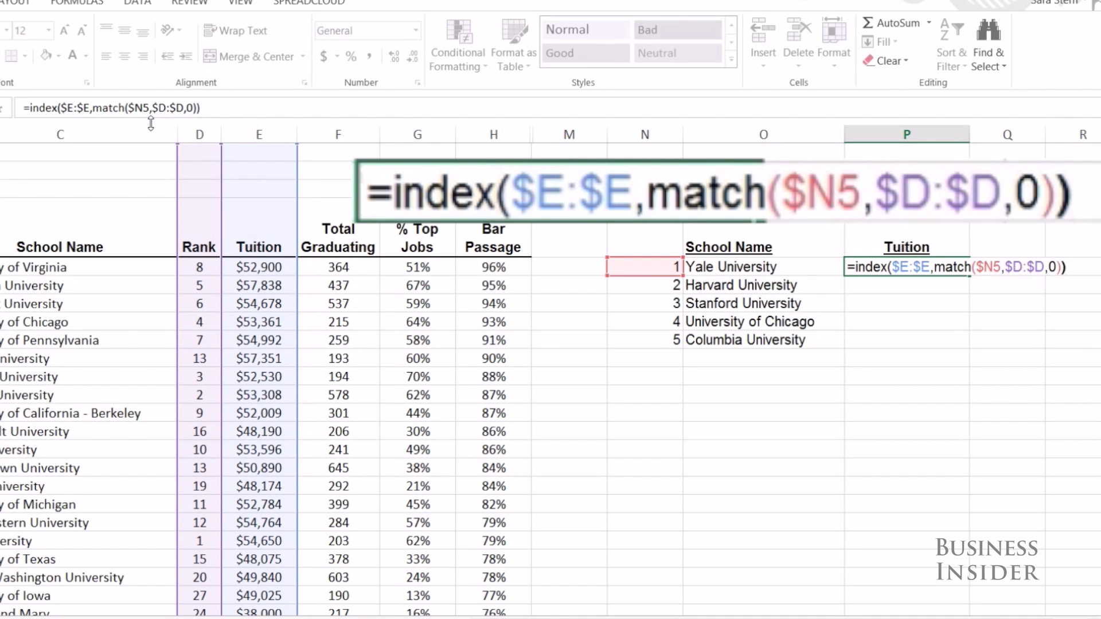
pyautogui.press('Return')
pyautogui.click(924, 263)
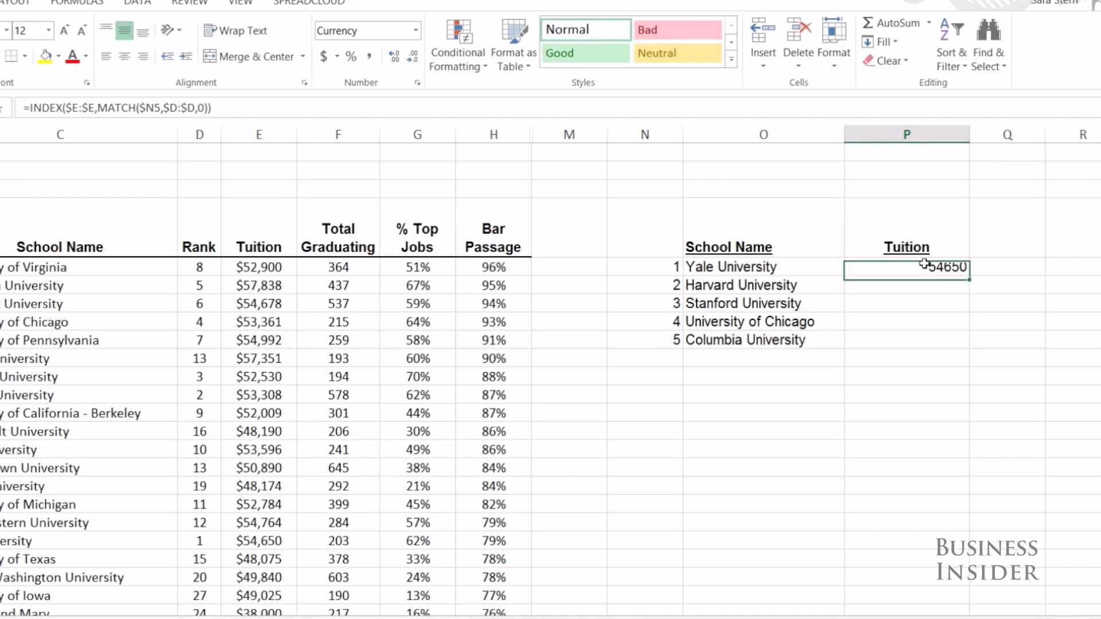
# - Fill the tuition formula down to P9 in Currency format and inspect the rank-3 formula
pyautogui.doubleClick(967, 277)
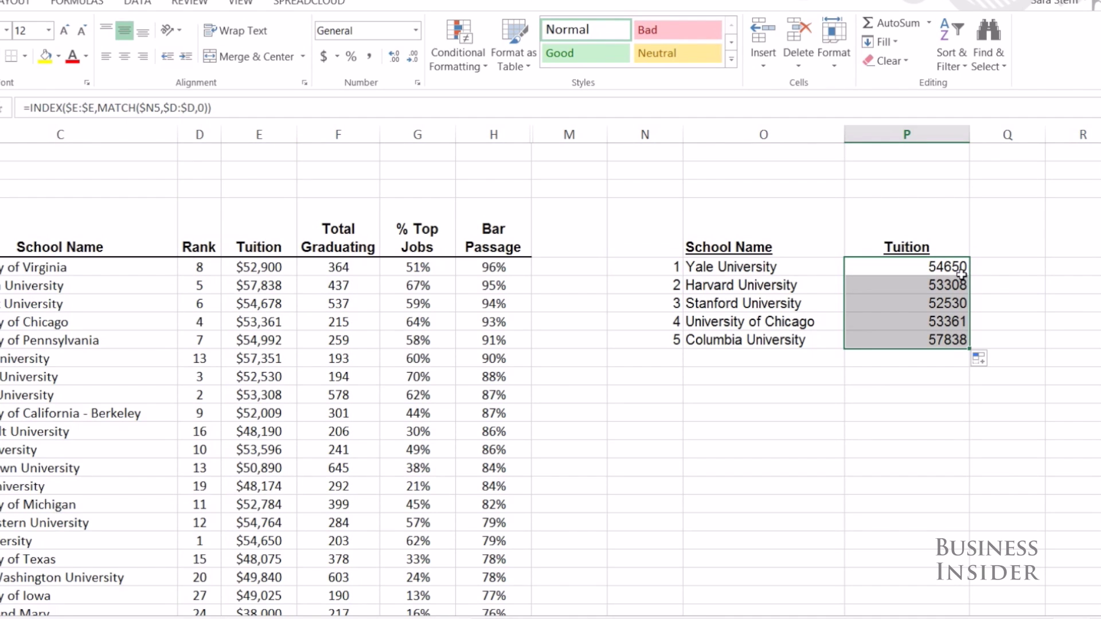
pyautogui.hotkey('ctrl', 'shift', '4')
pyautogui.doubleClick(920, 303)
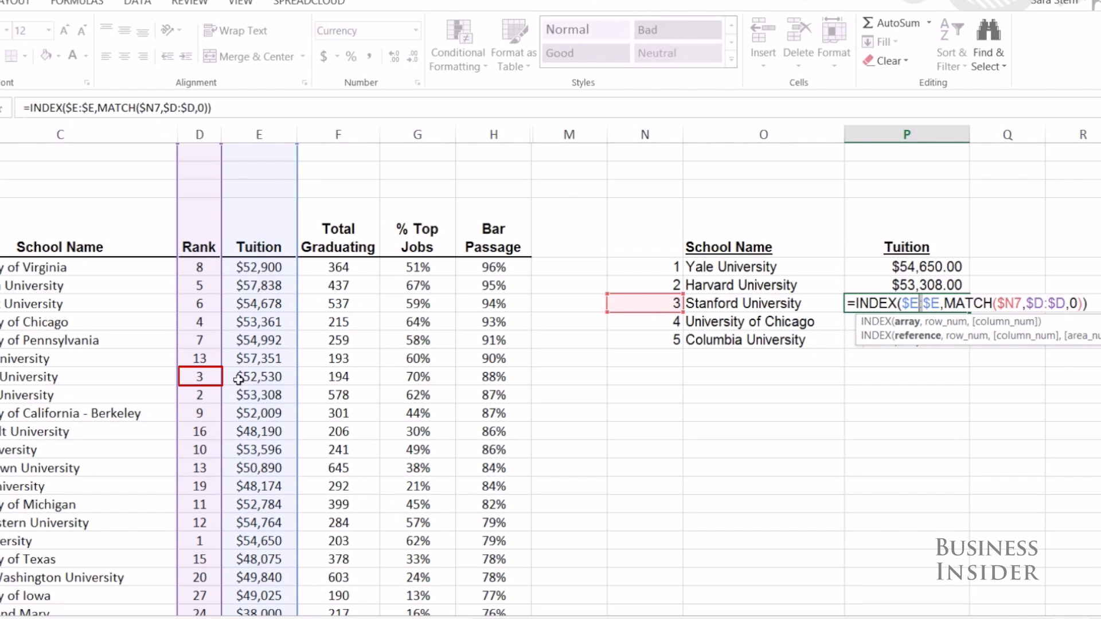
pyautogui.press('Escape')
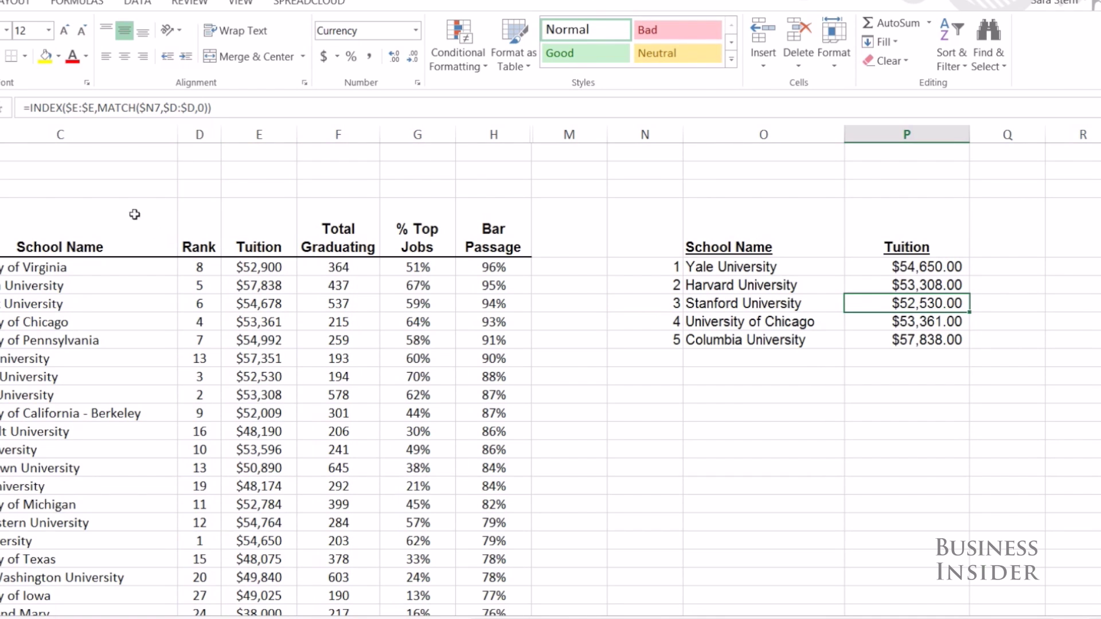
pyautogui.click(198, 134)
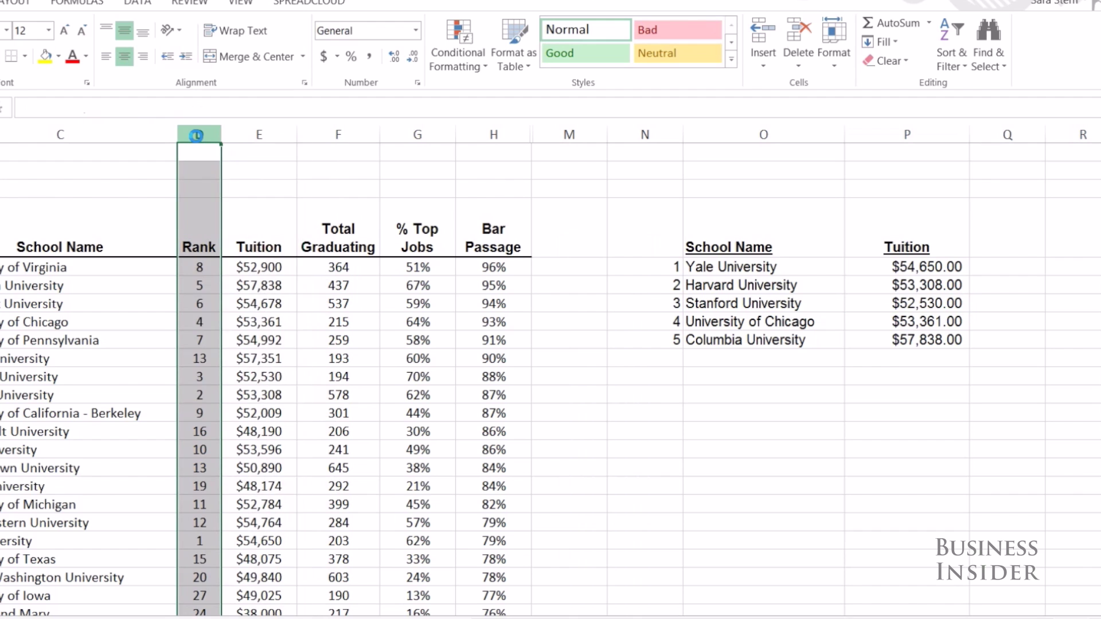
# - Add blank columns before Rank and Tuition, then drag the Tuition data into empty column D
pyautogui.rightClick(198, 138)
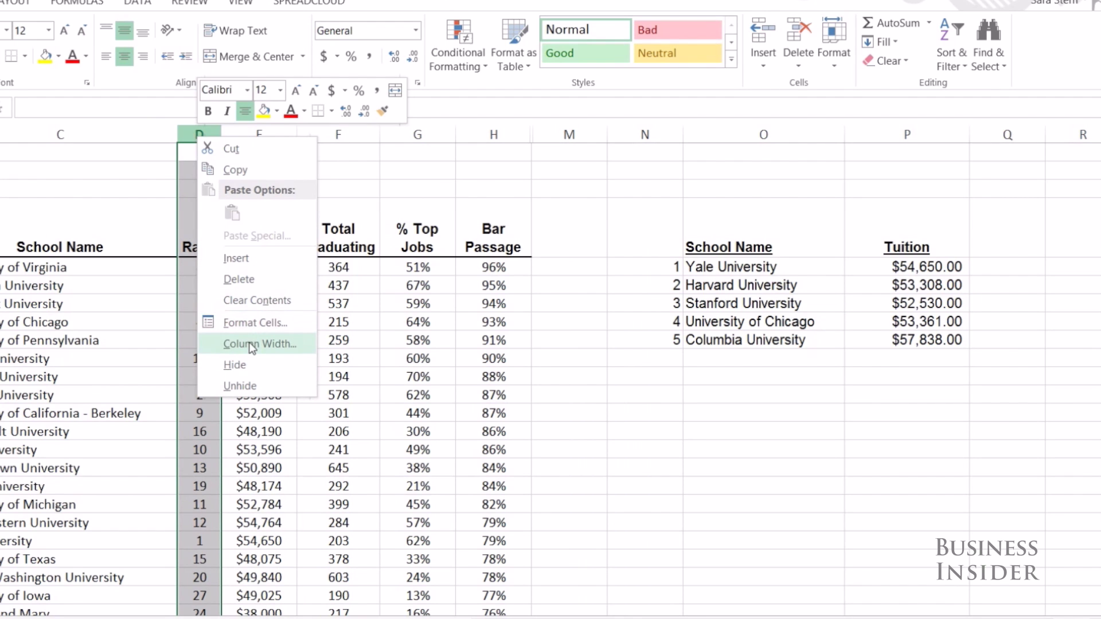
pyautogui.press('Escape')
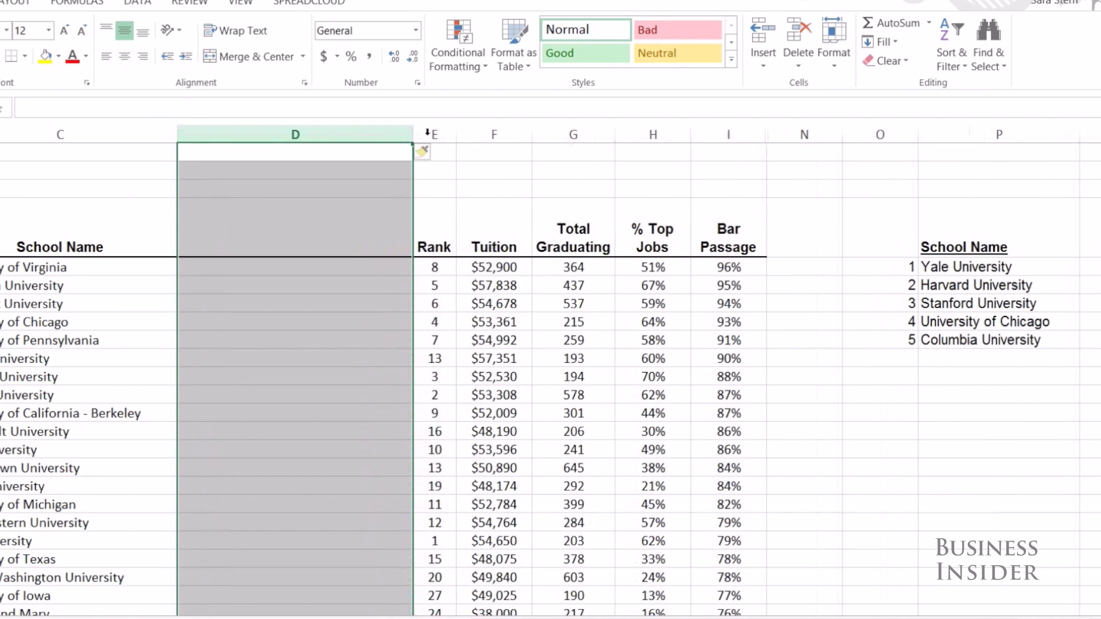
pyautogui.click(489, 132)
pyautogui.rightClick(489, 132)
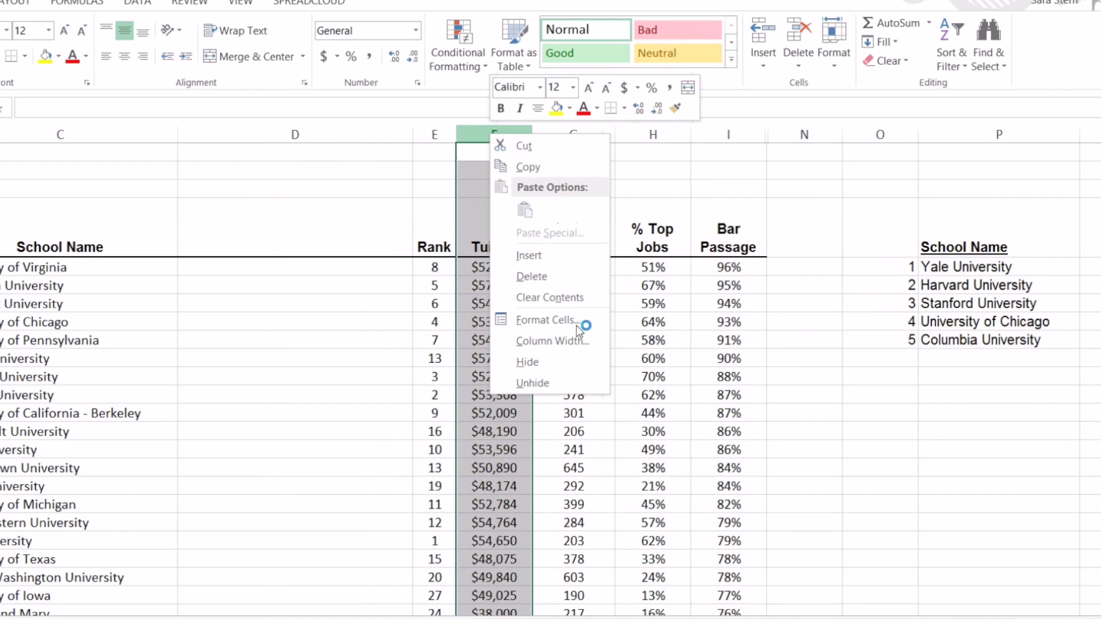
pyautogui.click(528, 252)
pyautogui.click(516, 135)
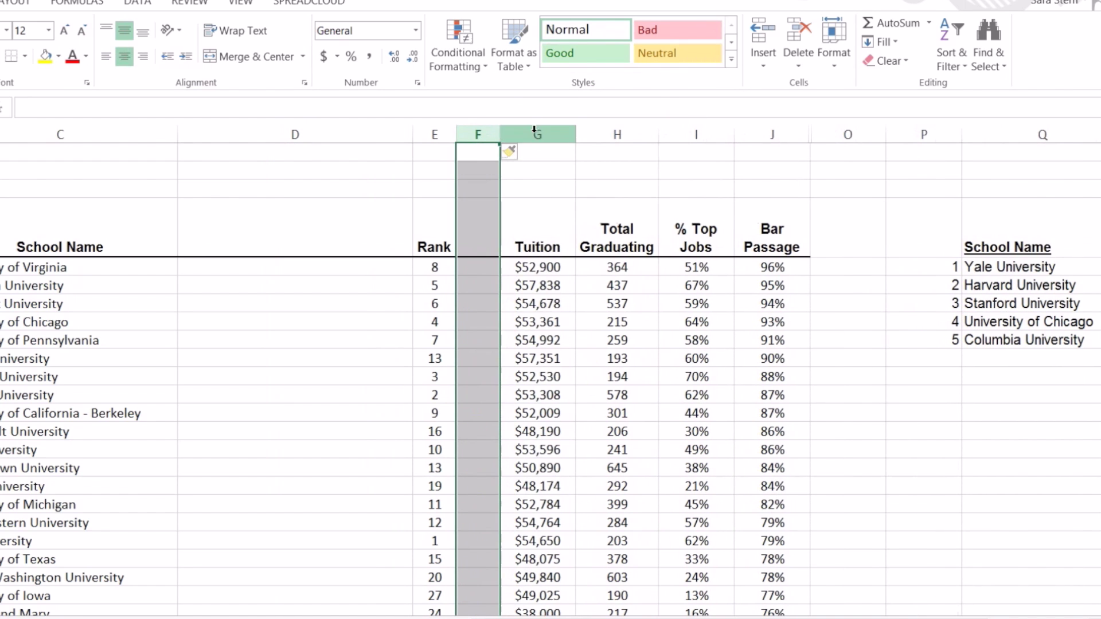
pyautogui.moveTo(579, 184); pyautogui.dragTo(241, 183)
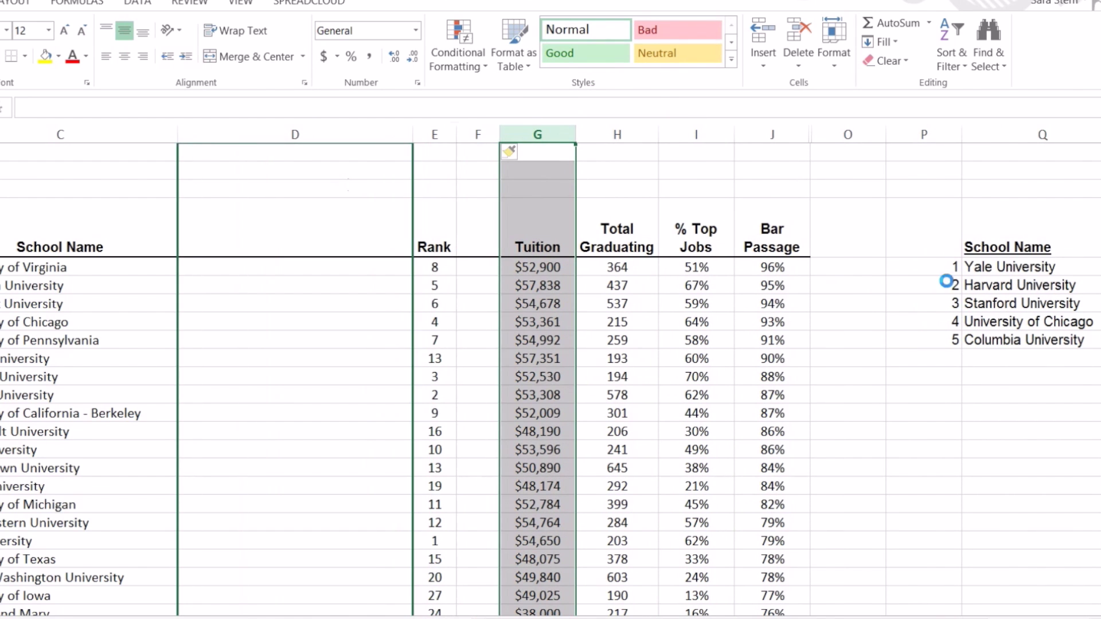